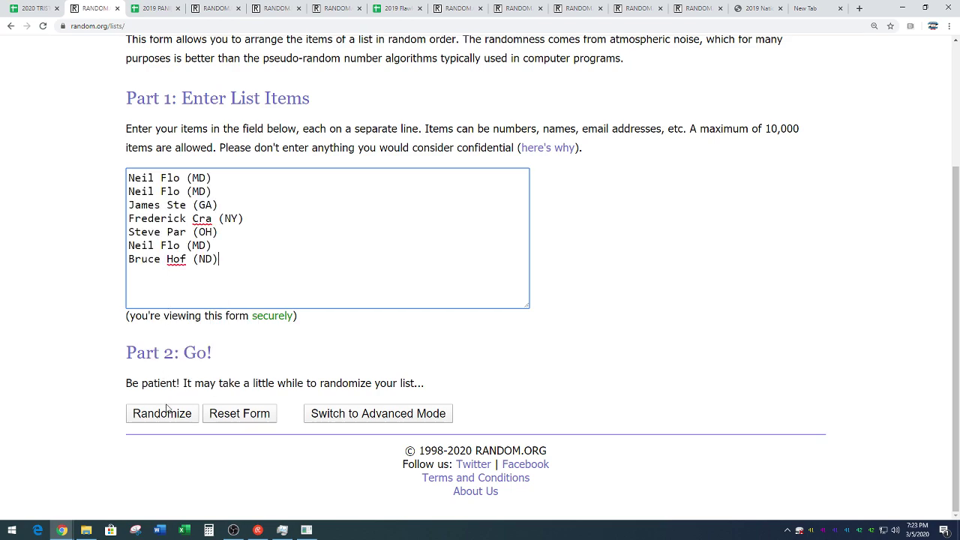
- Randomize the seven-entry participant list four times in total
click(159, 411)
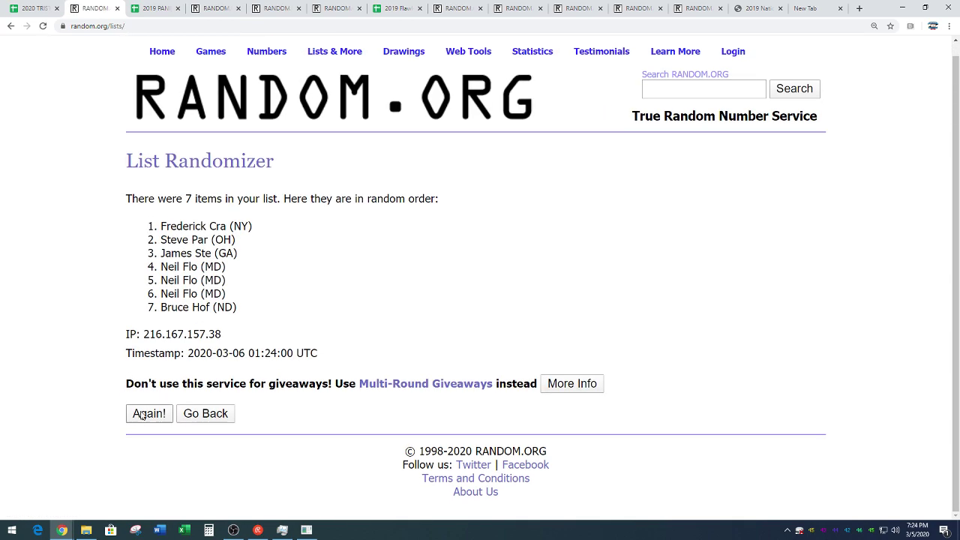
click(142, 417)
click(135, 417)
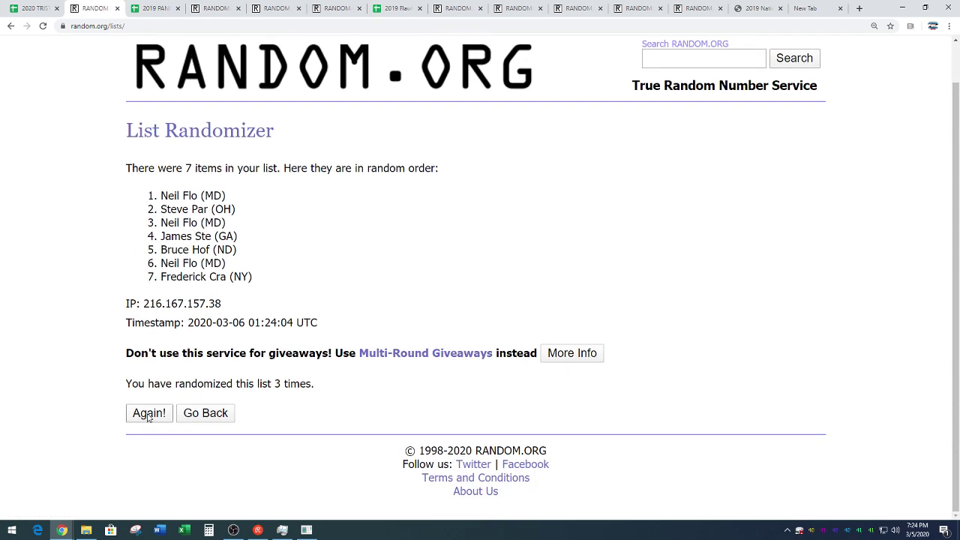
click(149, 417)
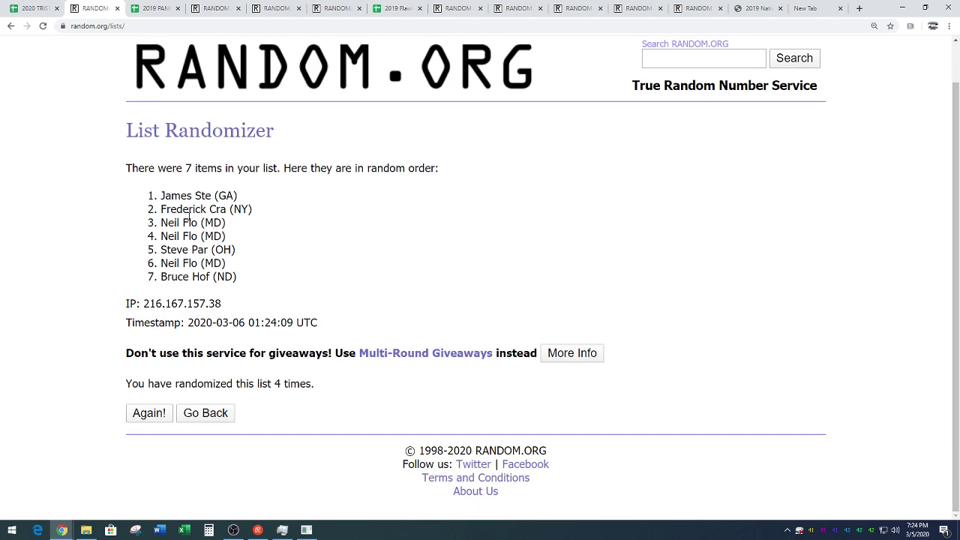
- Copy the seven randomized participants into cells B1:B7 of the fantasy draft spreadsheet, beside PICK 1 to PICK 7
drag(162, 196, 242, 281)
right_click(202, 249)
click(211, 258)
click(240, 260)
drag(276, 379, 331, 380)
click(332, 308)
click(30, 9)
scroll(234, 282, up, 20)
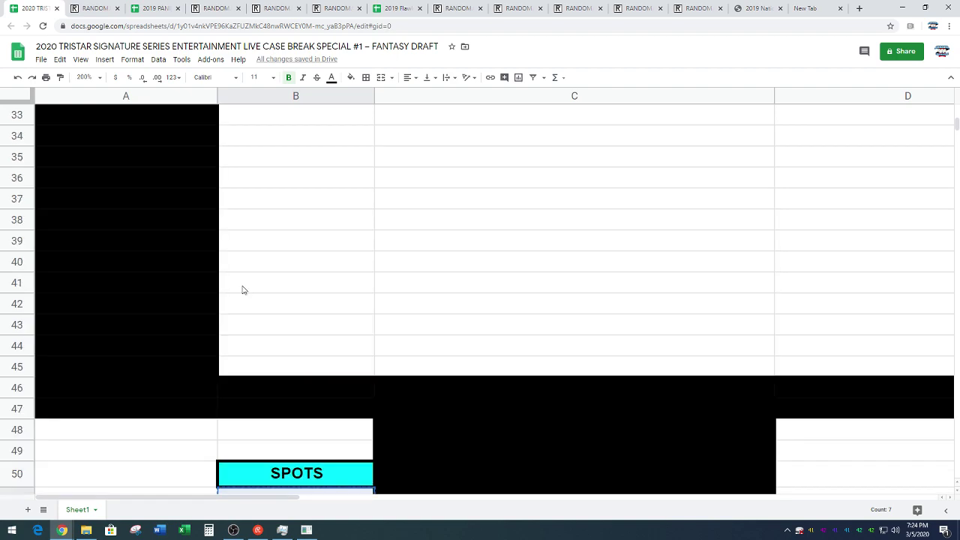
scroll(234, 282, up, 6)
click(268, 123)
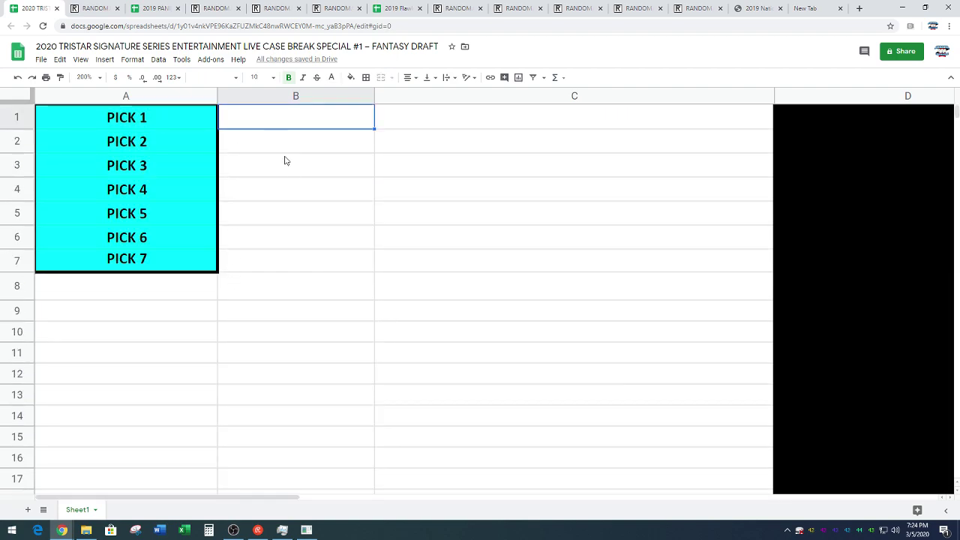
key(ctrl+v)
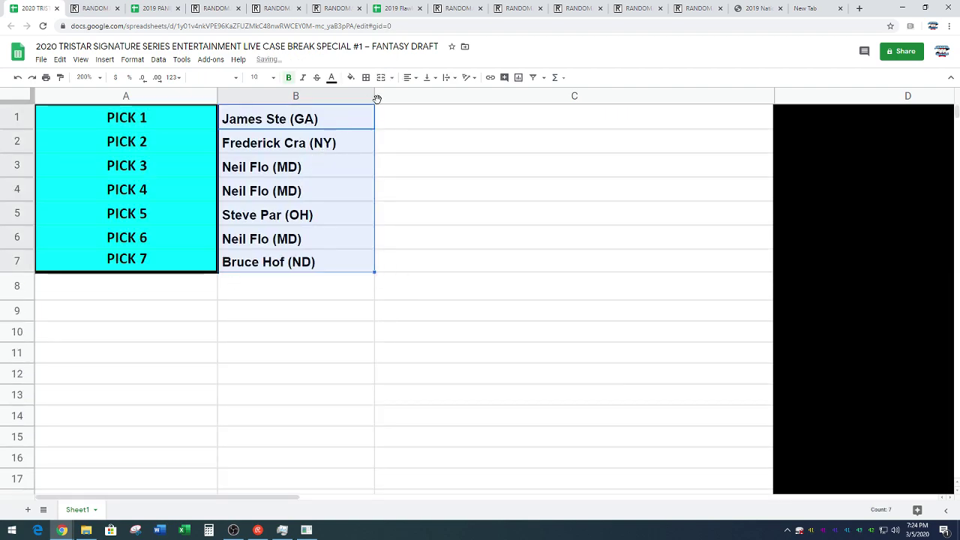
- Center the pasted participant names in B1:B7 horizontally
click(407, 78)
click(423, 96)
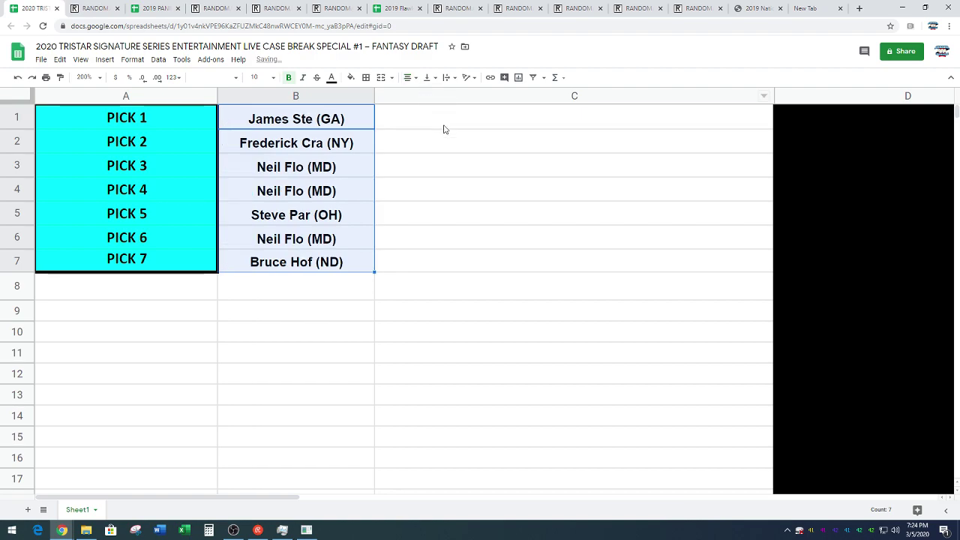
click(466, 213)
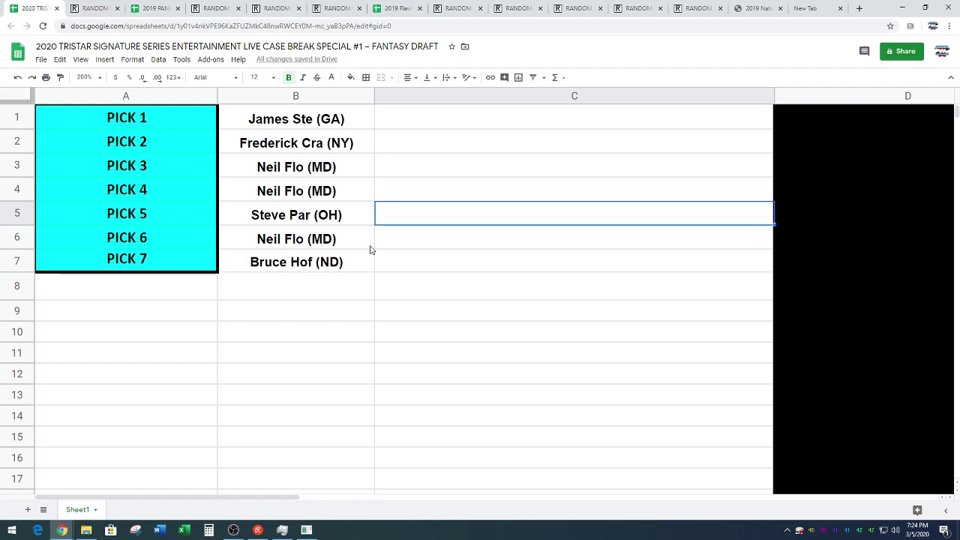
- Review the pick order in B1:B7 and the available items in the HITS list
drag(327, 120, 325, 268)
click(287, 338)
scroll(272, 350, down, 6)
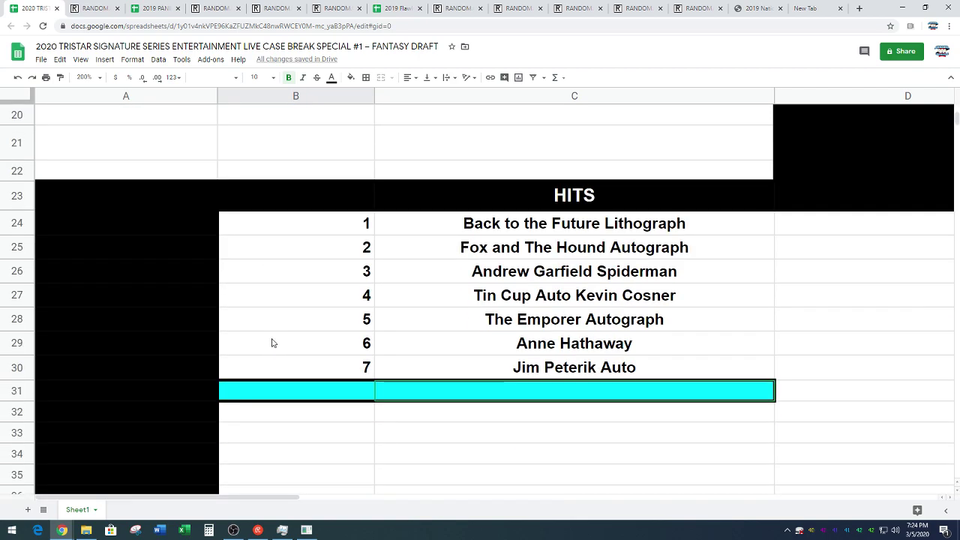
scroll(273, 344, up, 6)
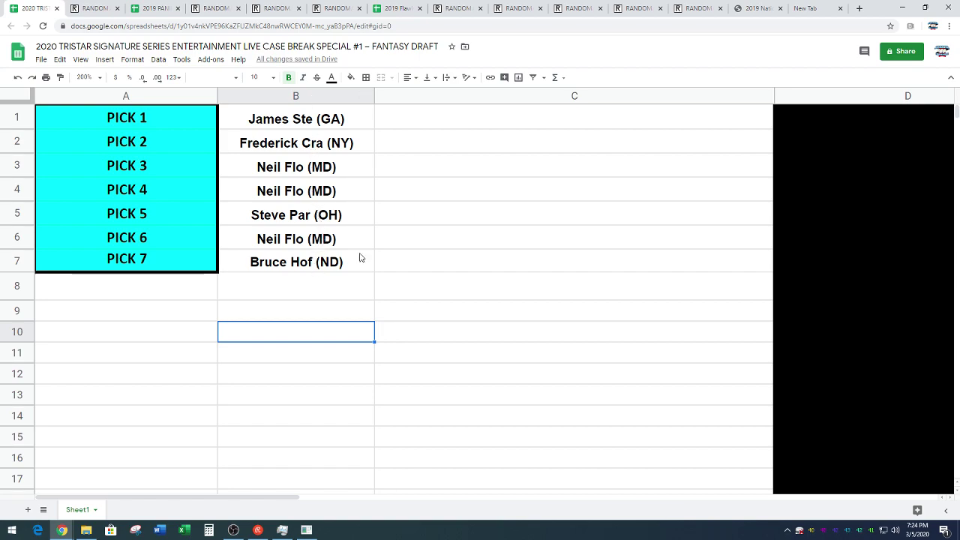
scroll(466, 214, down, 6)
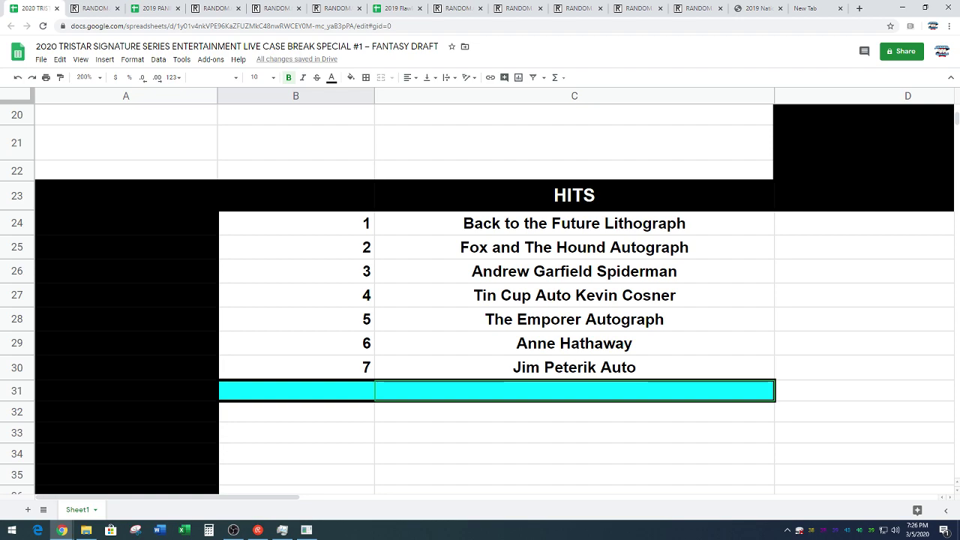
scroll(292, 355, up, 6)
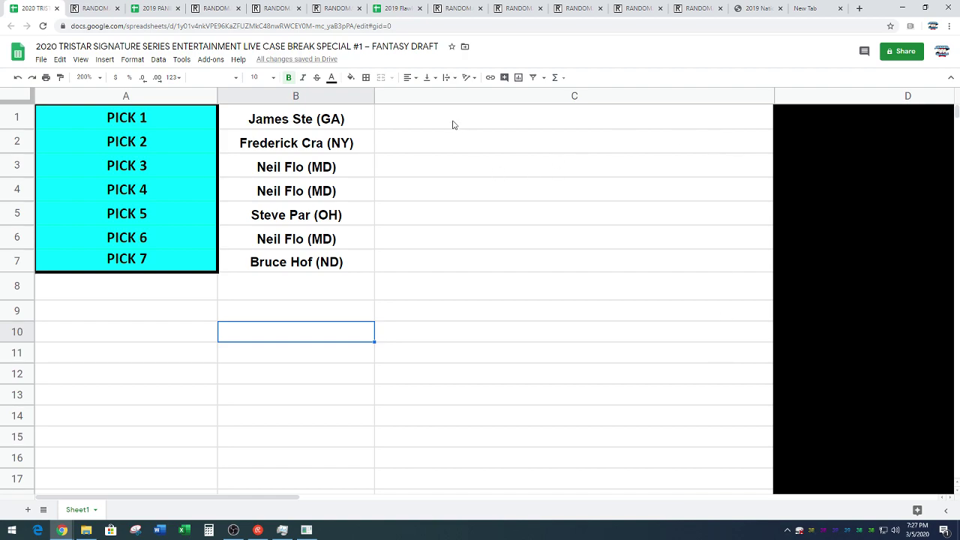
key(alt+Tab)
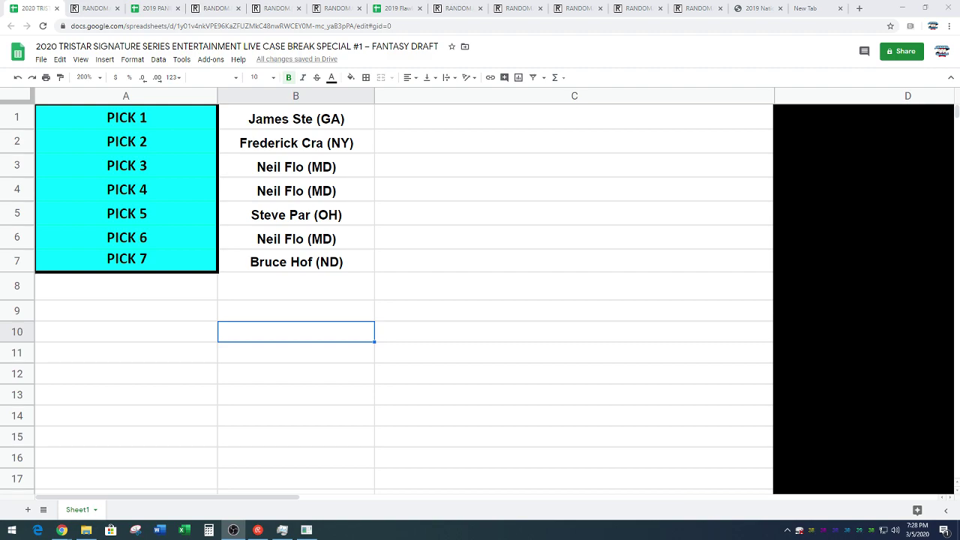
- Move "Tin Cup Auto Kevin Cosner" from the HITS list to cell C1 for PICK 1
scroll(502, 353, down, 5)
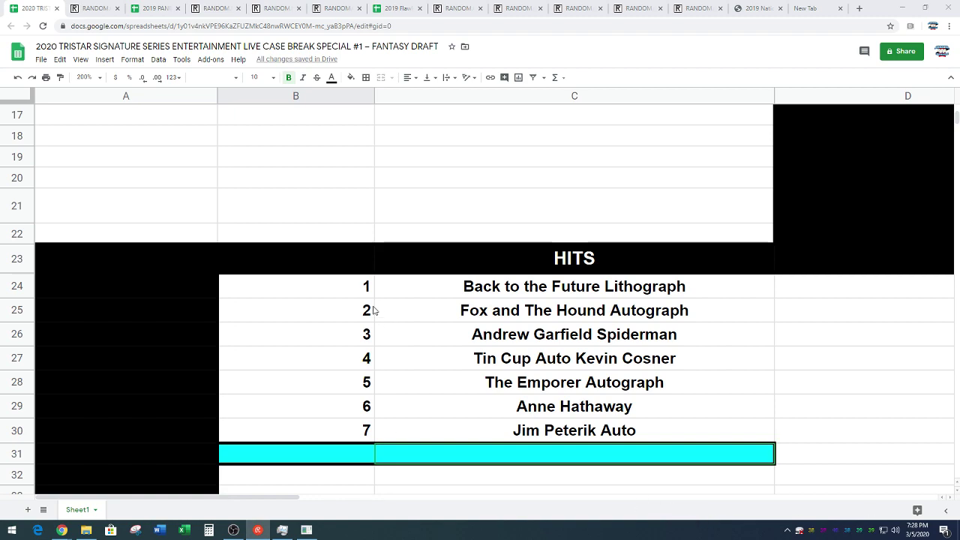
scroll(275, 337, down, 1)
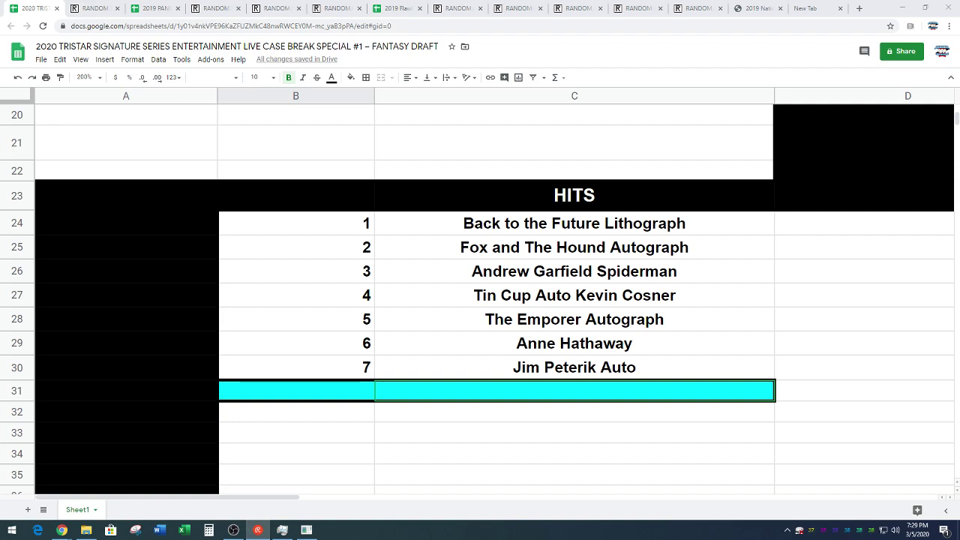
click(551, 304)
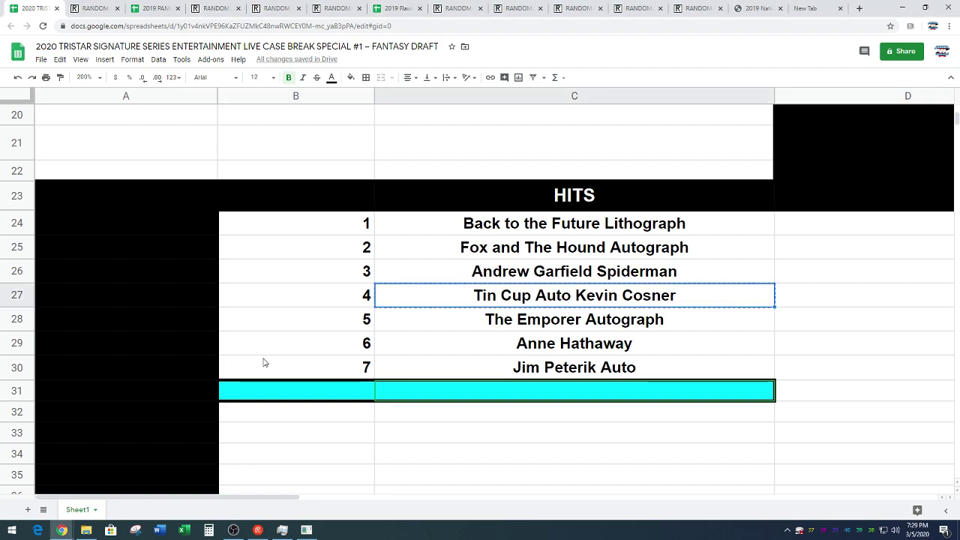
scroll(266, 358, up, 6)
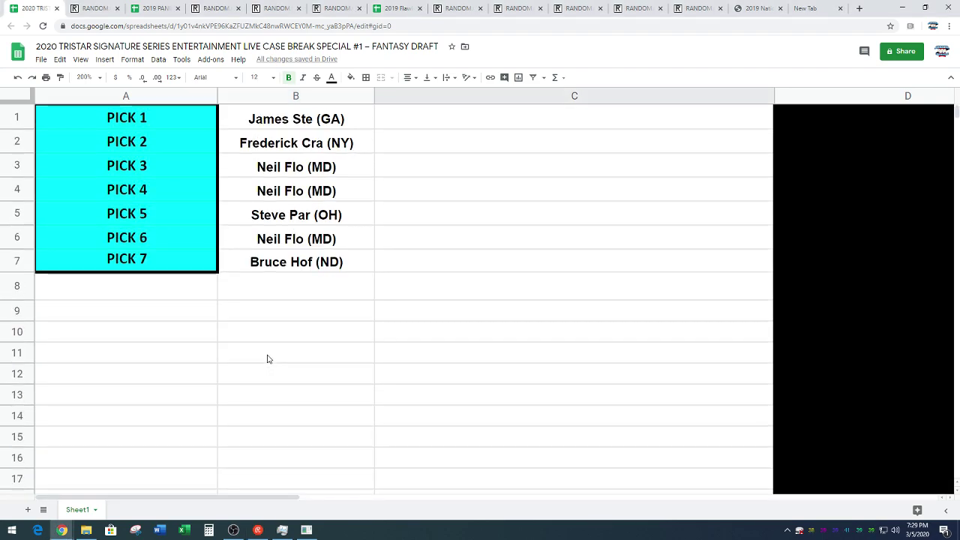
click(461, 124)
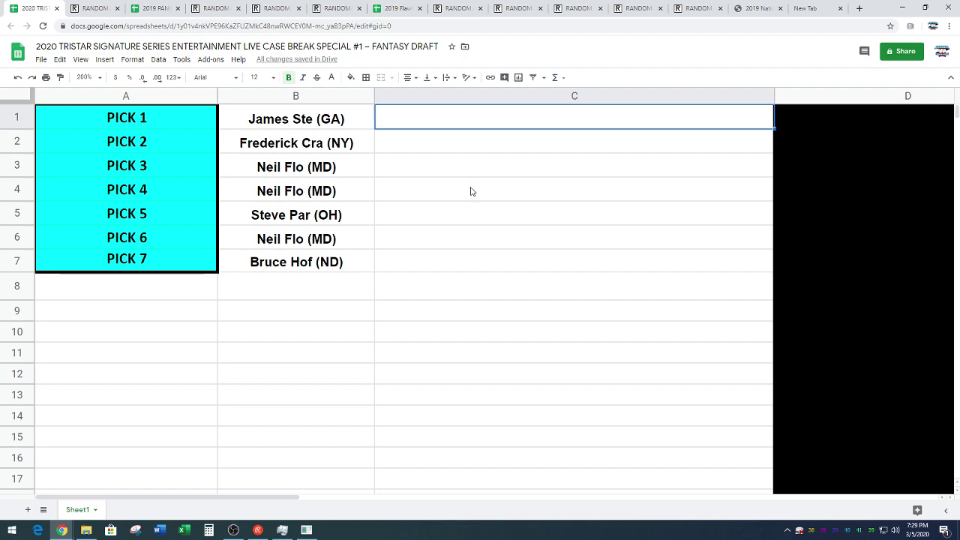
key(ctrl+v)
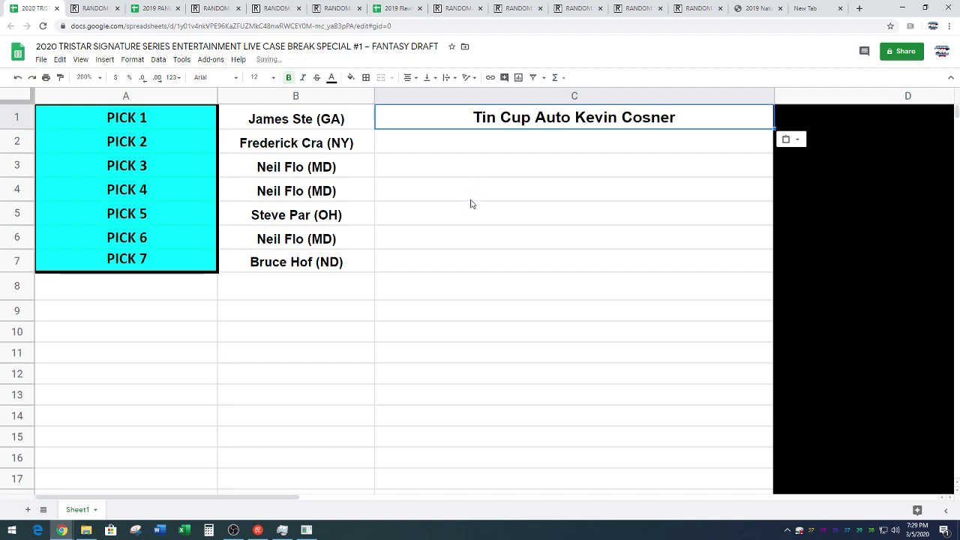
click(472, 198)
- Format the PICK 1 cells B1:C1 with a black fill and white text
drag(364, 126, 400, 120)
click(350, 78)
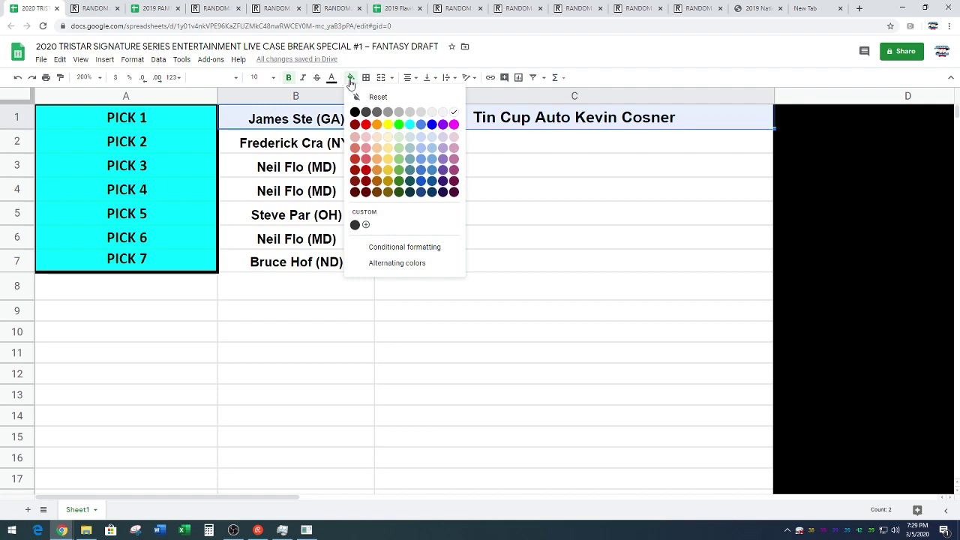
click(354, 112)
click(330, 78)
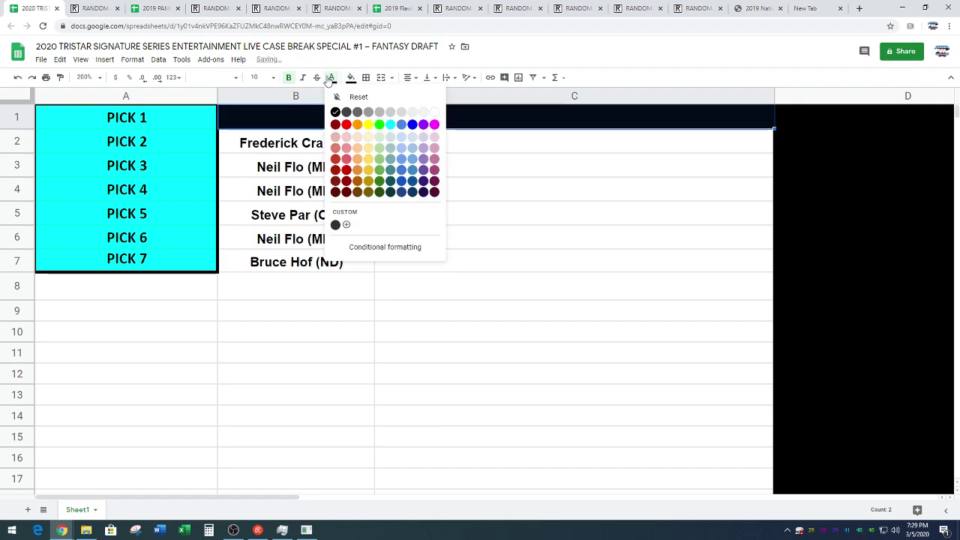
click(434, 112)
- Apply an outer border with a heavier line style around B1:C1
click(365, 77)
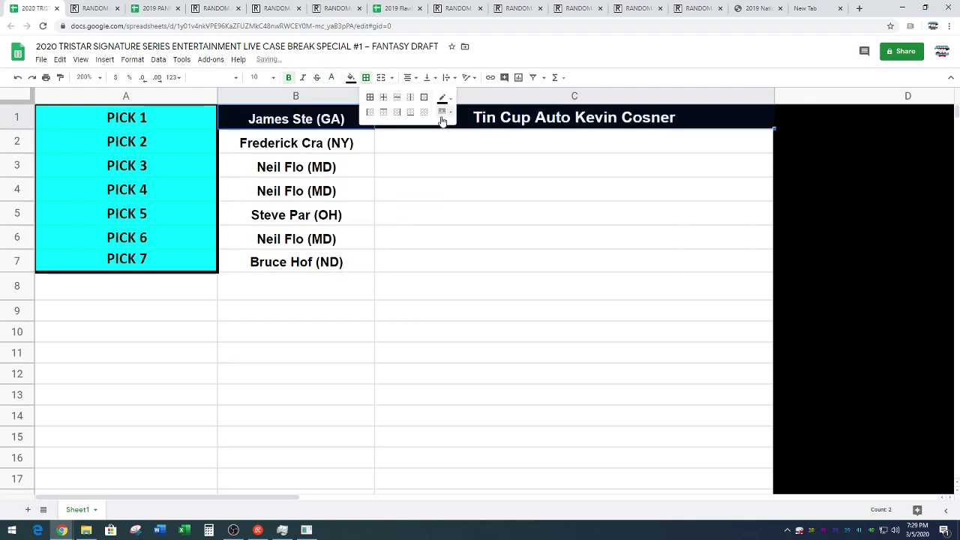
click(442, 111)
click(450, 142)
click(424, 97)
click(470, 234)
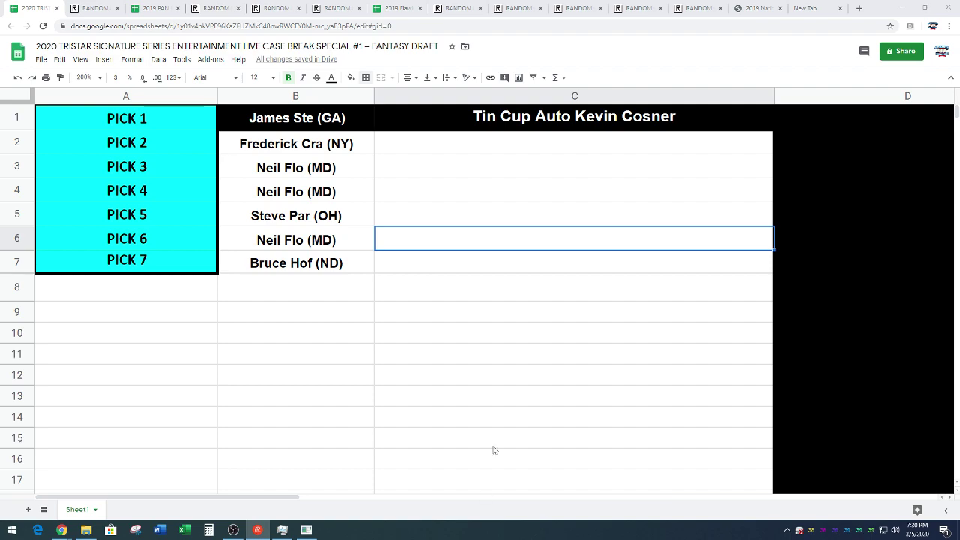
- Move "Back to the Future Lithograph" from the HITS list to cell C2 for PICK 2
scroll(582, 315, down, 5)
scroll(652, 281, down, 1)
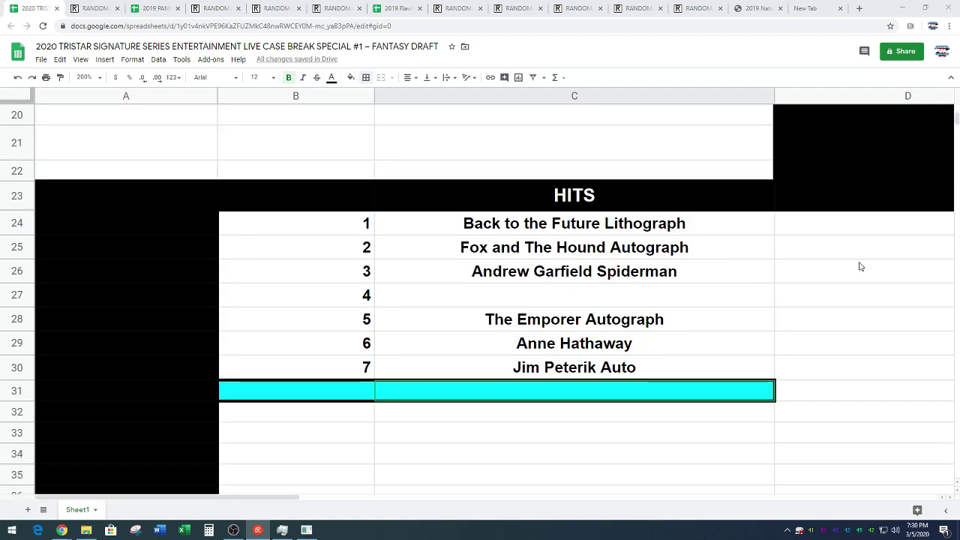
click(664, 227)
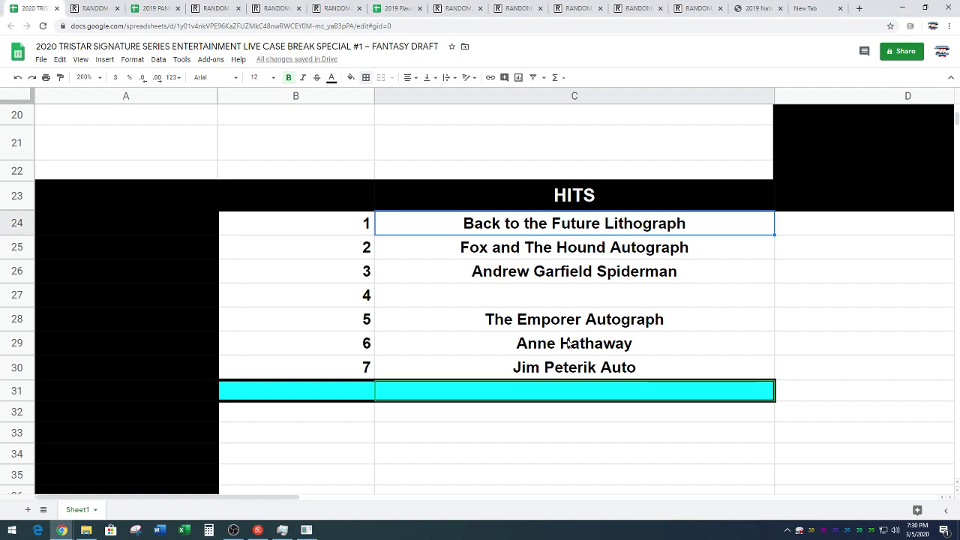
key(ctrl+c)
scroll(471, 334, up, 3)
scroll(471, 334, up, 3)
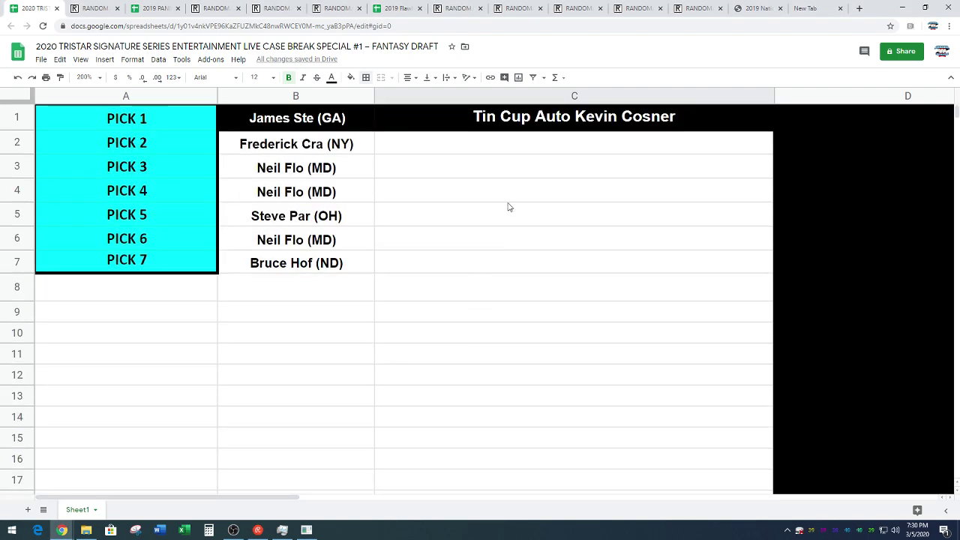
click(559, 144)
key(ctrl+v)
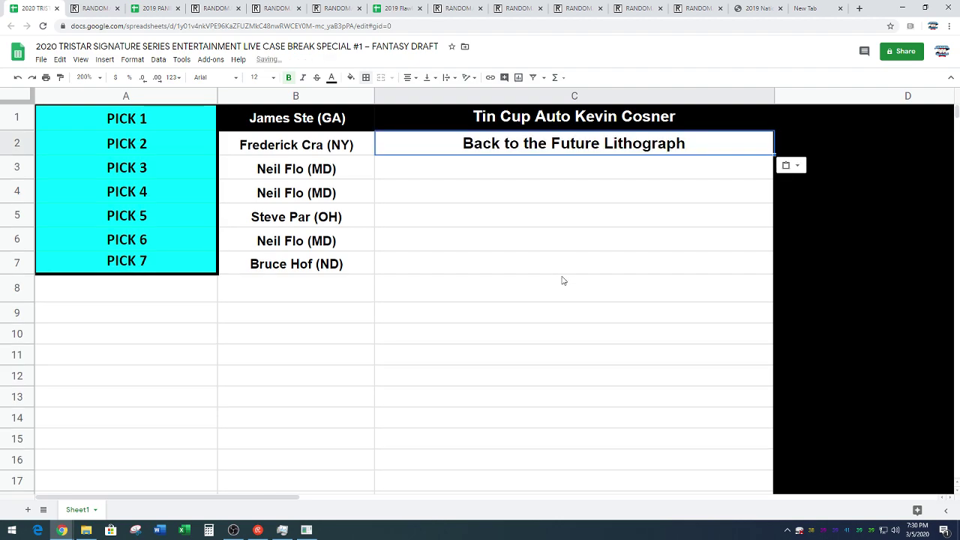
click(489, 175)
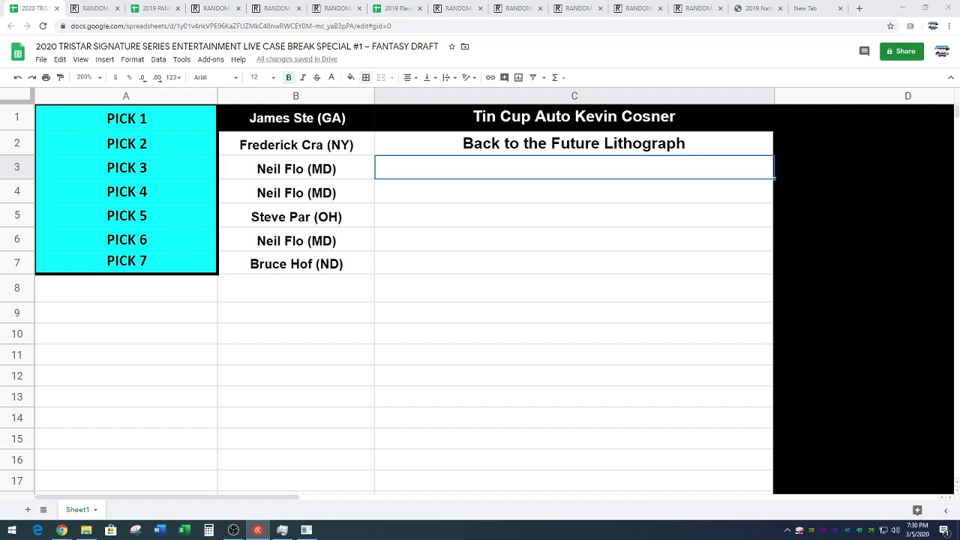
- Change item 6 in the HITS list to "Anne Hathaway Photo"
scroll(572, 252, down, 8)
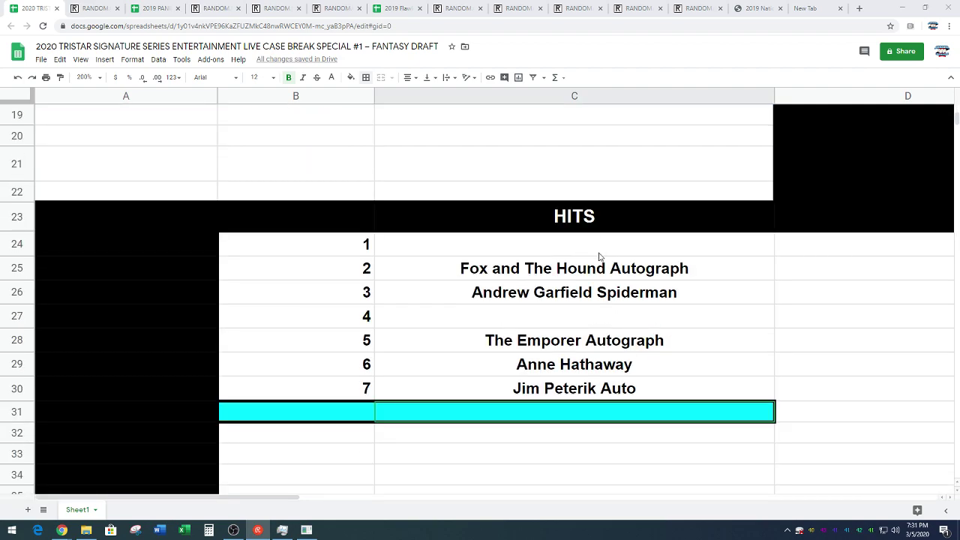
click(600, 363)
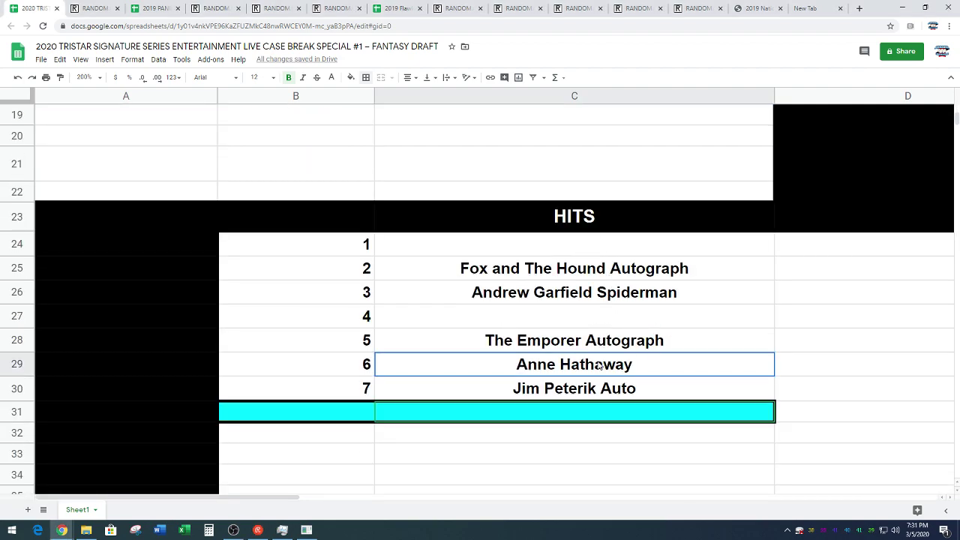
double_click(647, 364)
text(Photo)
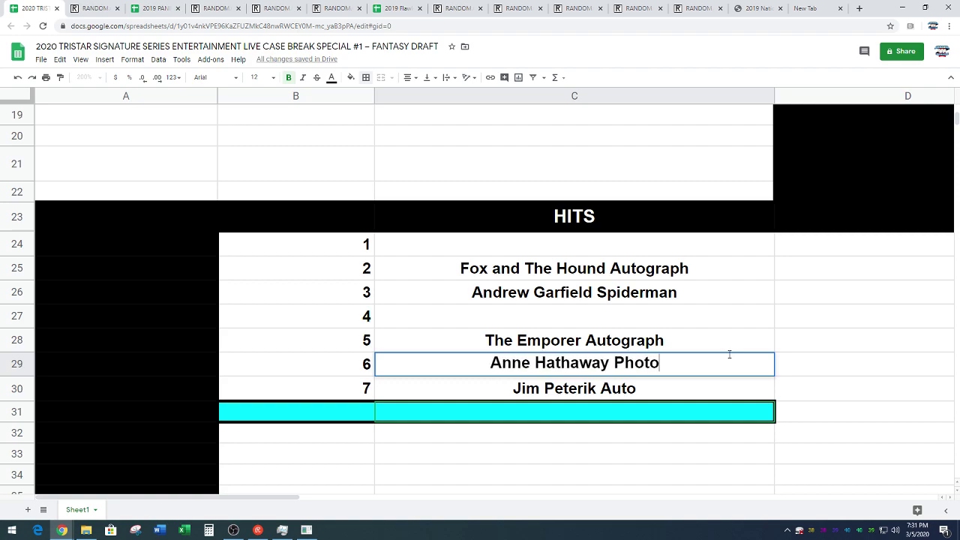
key(Return)
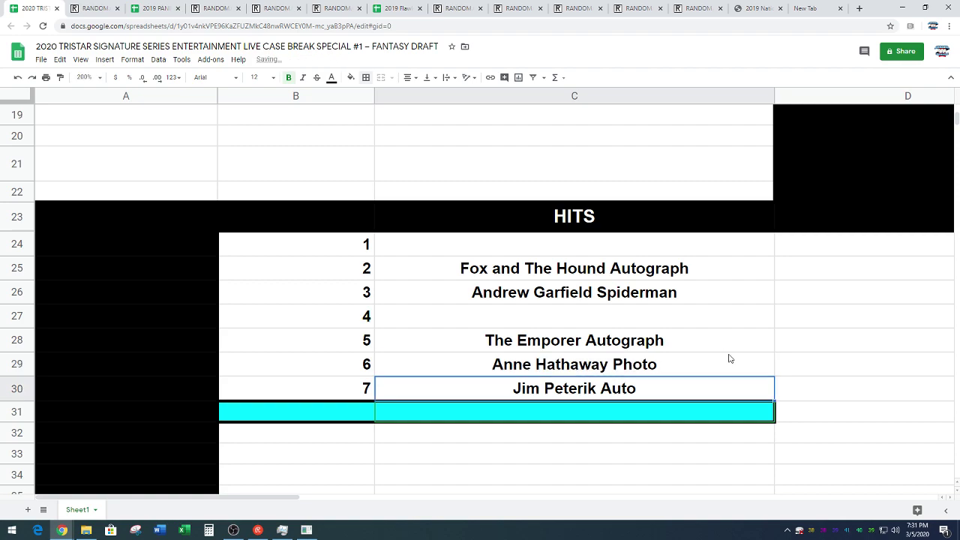
- Move "Anne Hathaway Photo" from the HITS list to cell C3 for PICK 3
click(666, 364)
key(ctrl+c)
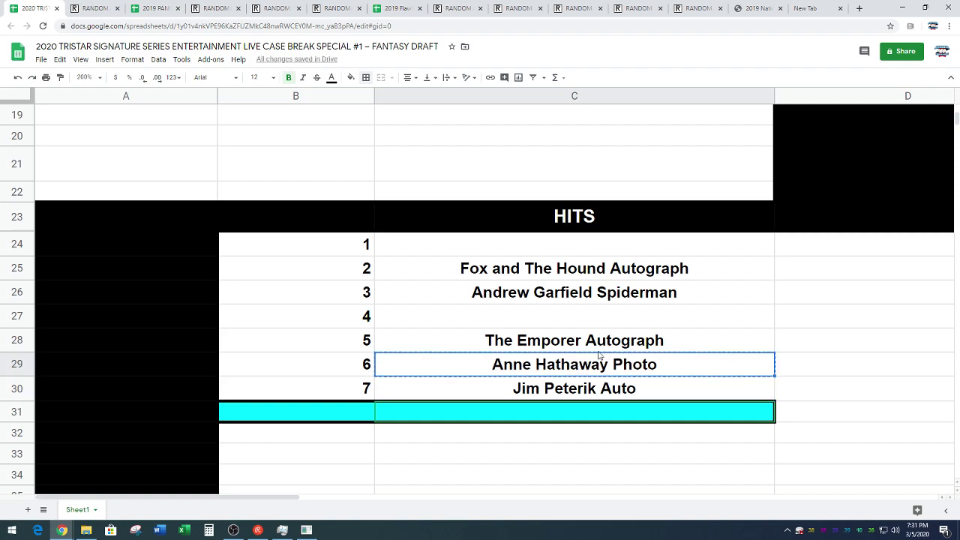
scroll(507, 365, up, 6)
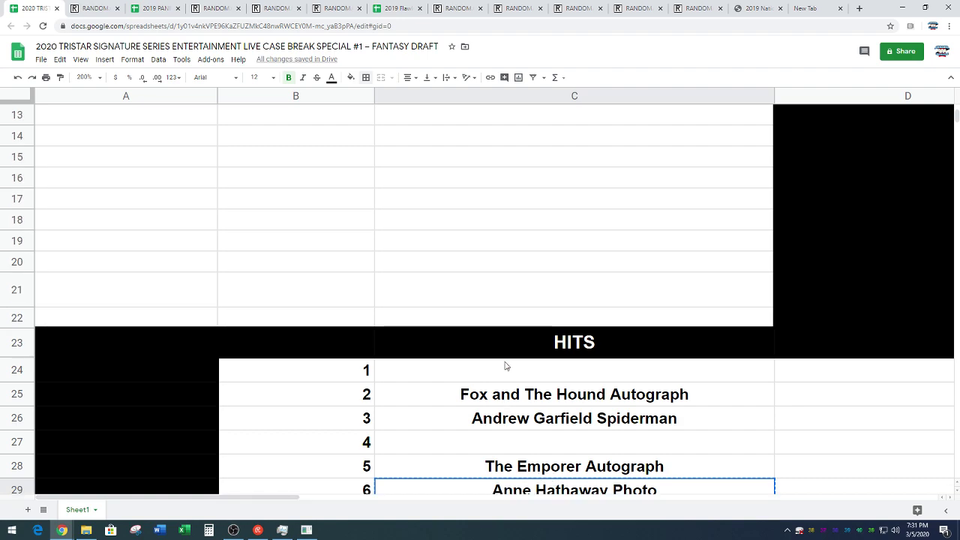
click(525, 169)
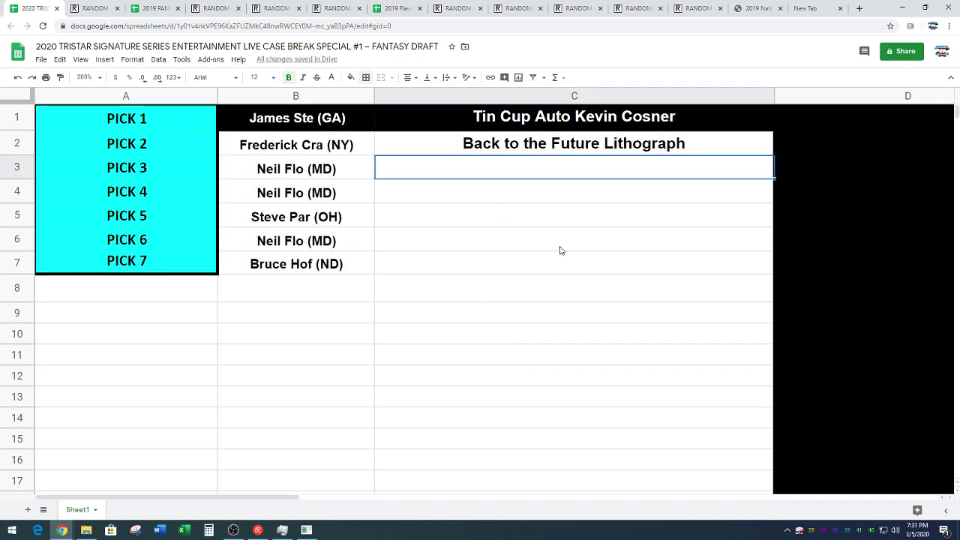
key(ctrl+v)
- Format the PICK 3 cells B3:C3 with a black fill and white text
drag(360, 167, 390, 171)
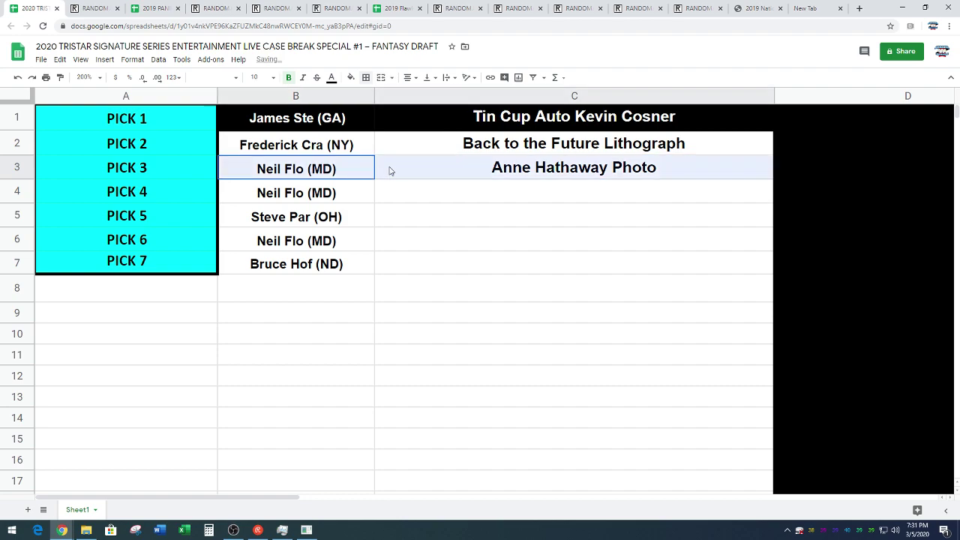
click(350, 77)
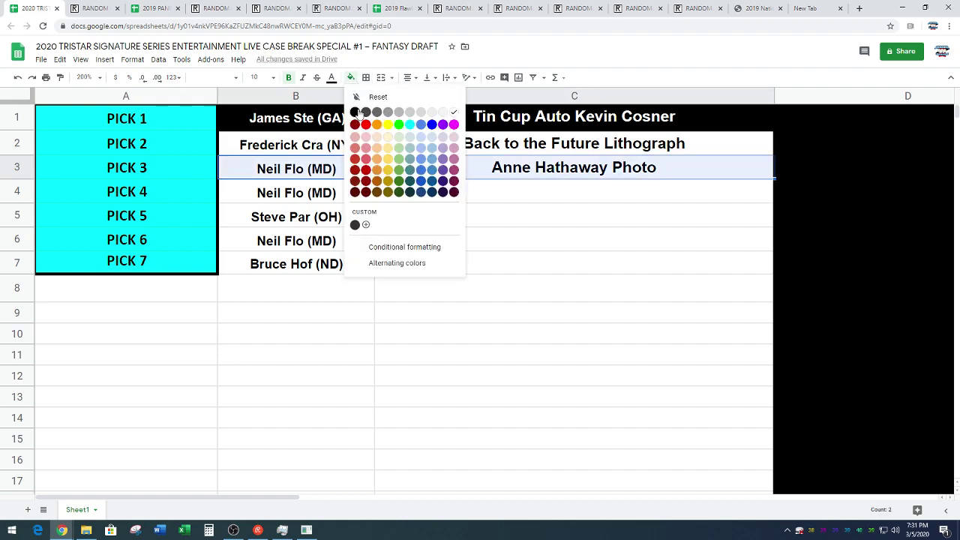
click(357, 114)
click(330, 77)
click(433, 112)
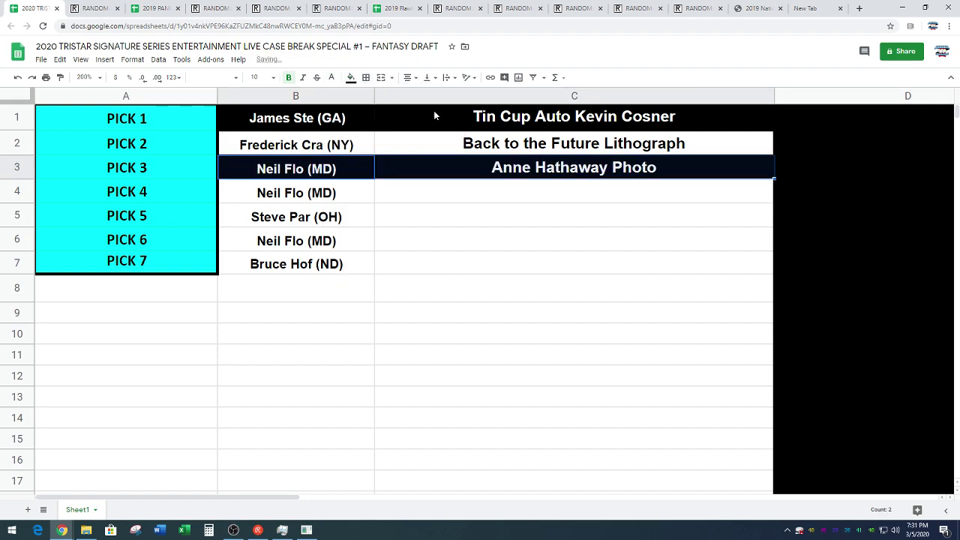
click(488, 265)
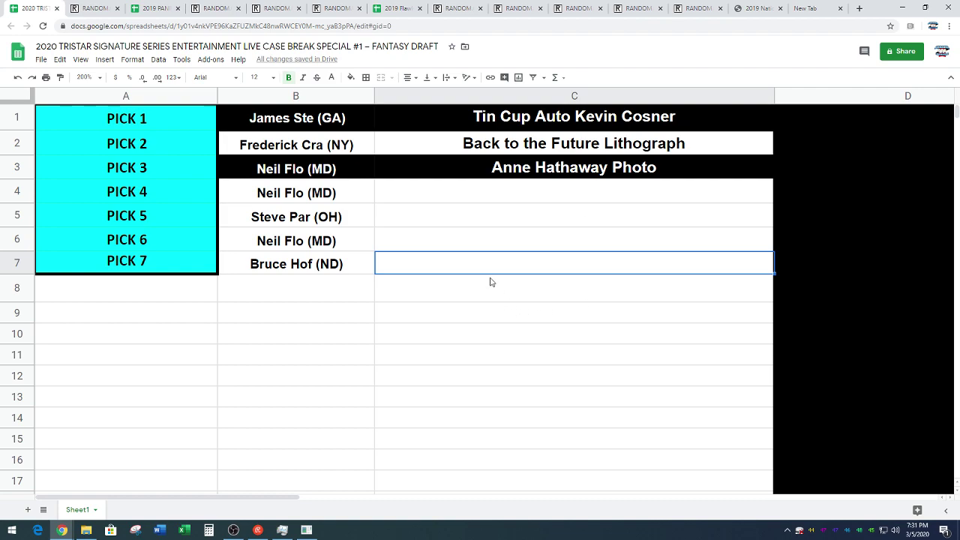
- Move "The Emporer Autograph" from the HITS list to cell C4 for PICK 4
scroll(490, 279, down, 3)
scroll(491, 277, up, 3)
scroll(491, 277, down, 8)
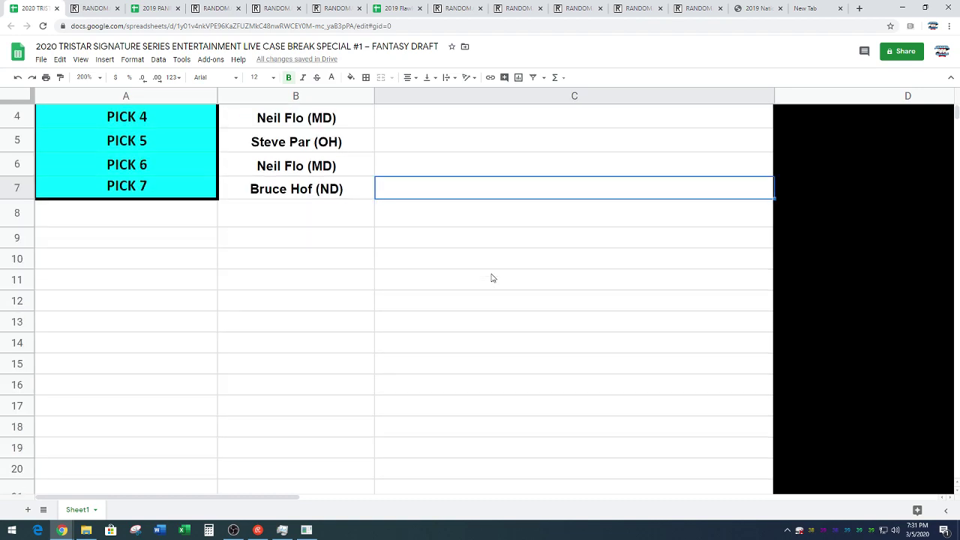
scroll(491, 274, down, 1)
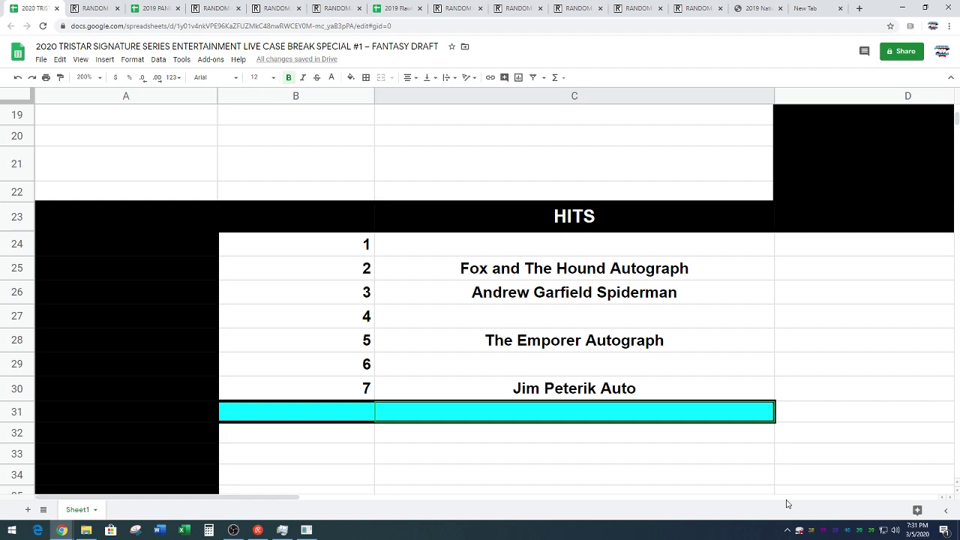
click(699, 347)
key(ctrl+c)
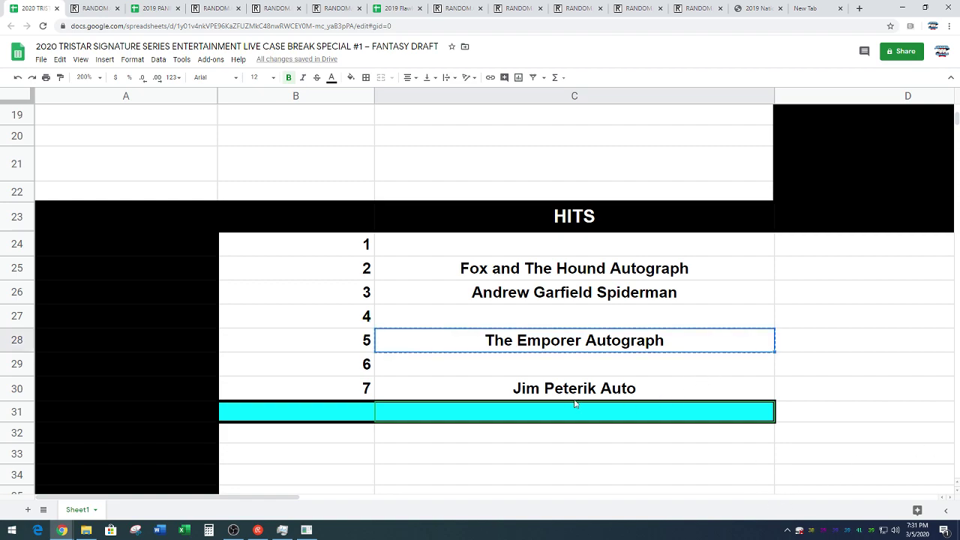
scroll(470, 422, up, 6)
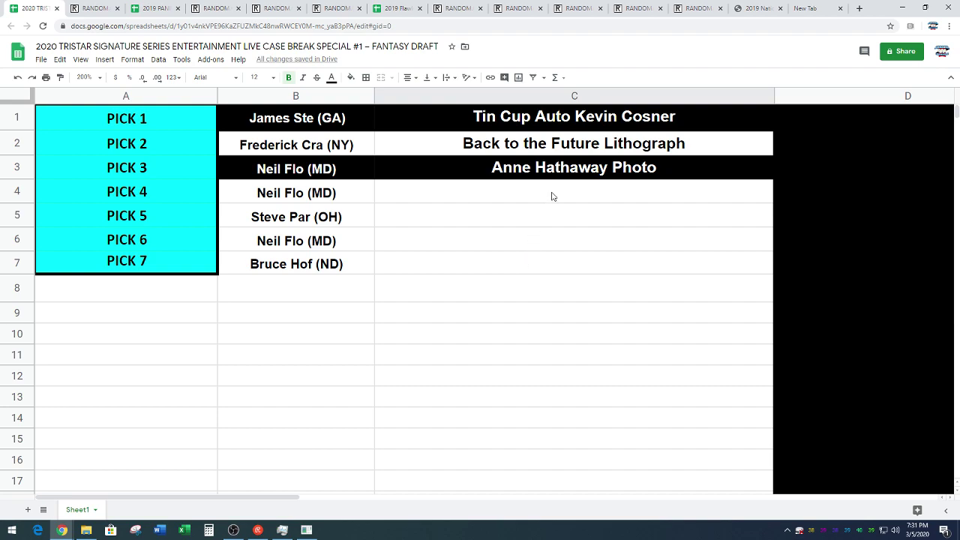
click(551, 196)
key(ctrl+v)
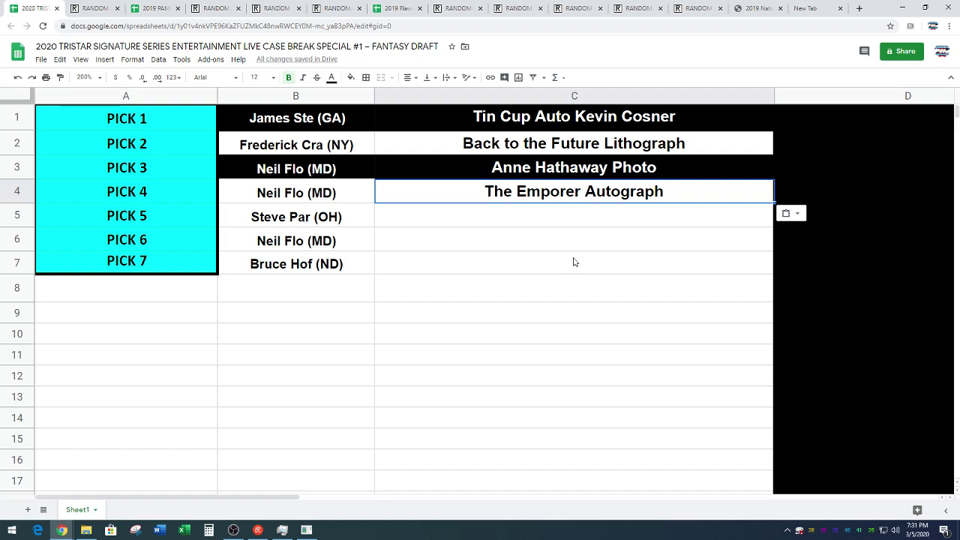
- Move "Andrew Garfield Spiderman" from the HITS list to cell C5 for PICK 5
scroll(605, 388, down, 5)
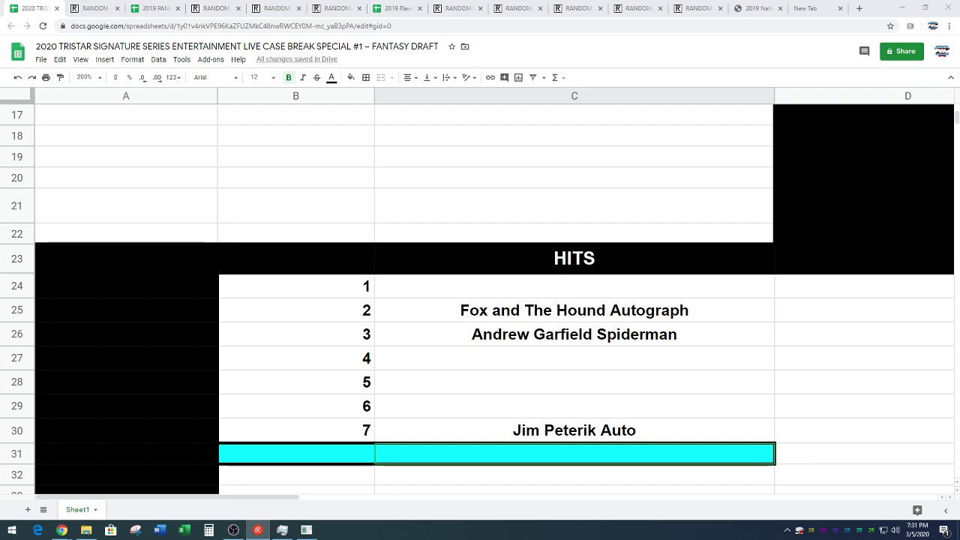
click(496, 339)
scroll(396, 387, up, 10)
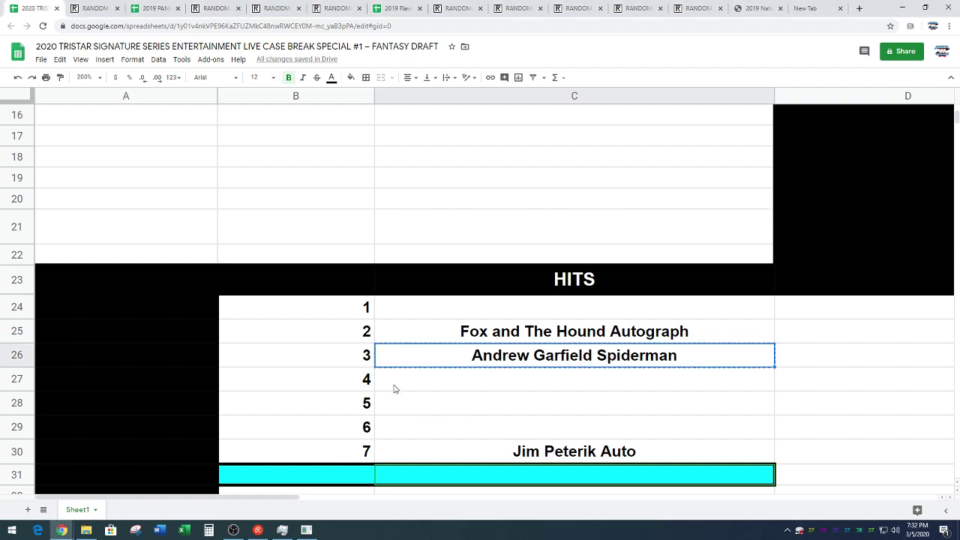
click(487, 223)
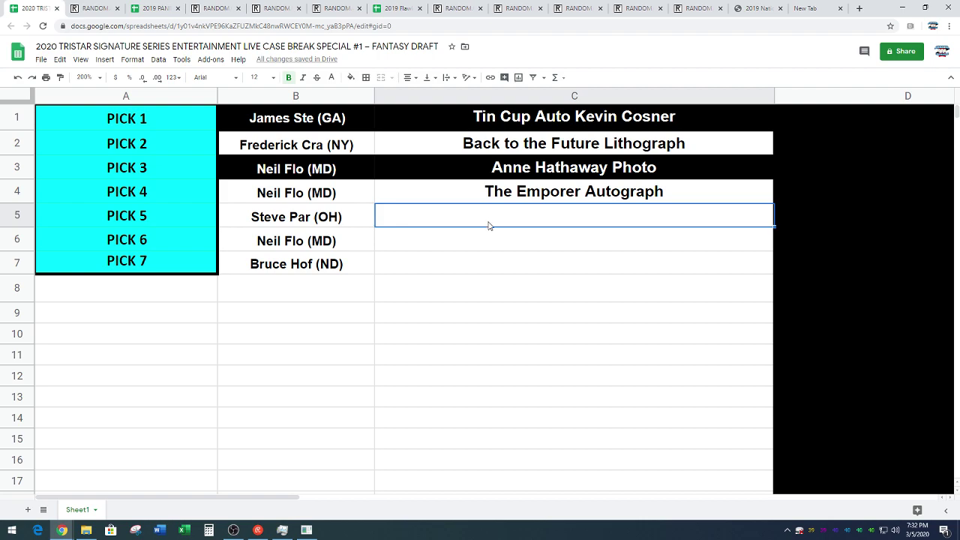
key(ctrl+v)
- Format the PICK 5 cells B5:C5 with a black fill and white text
drag(368, 216, 420, 225)
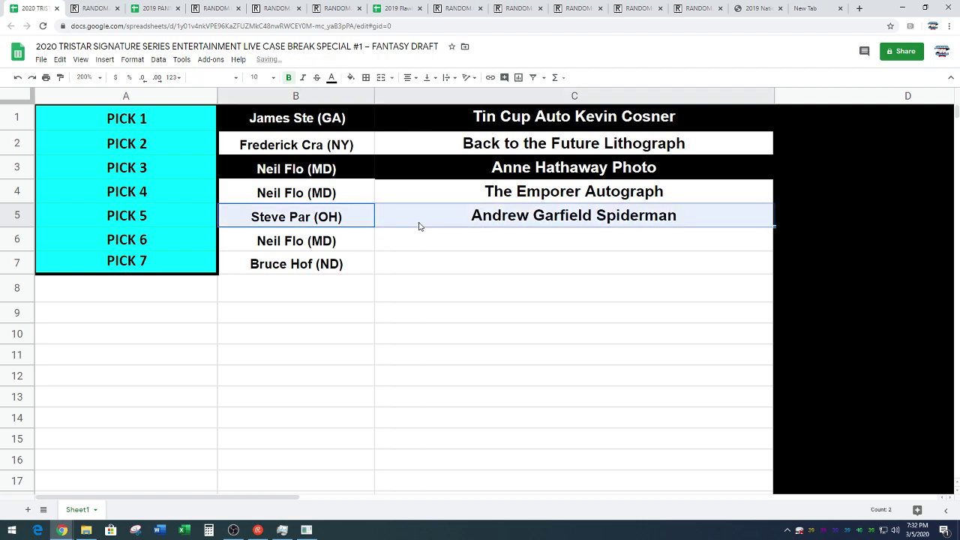
click(350, 77)
click(350, 111)
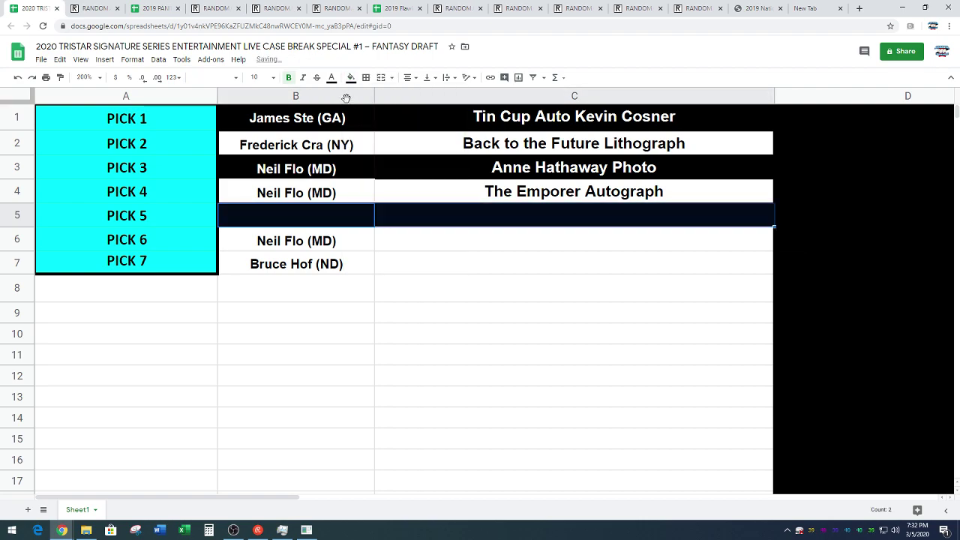
click(331, 77)
click(434, 111)
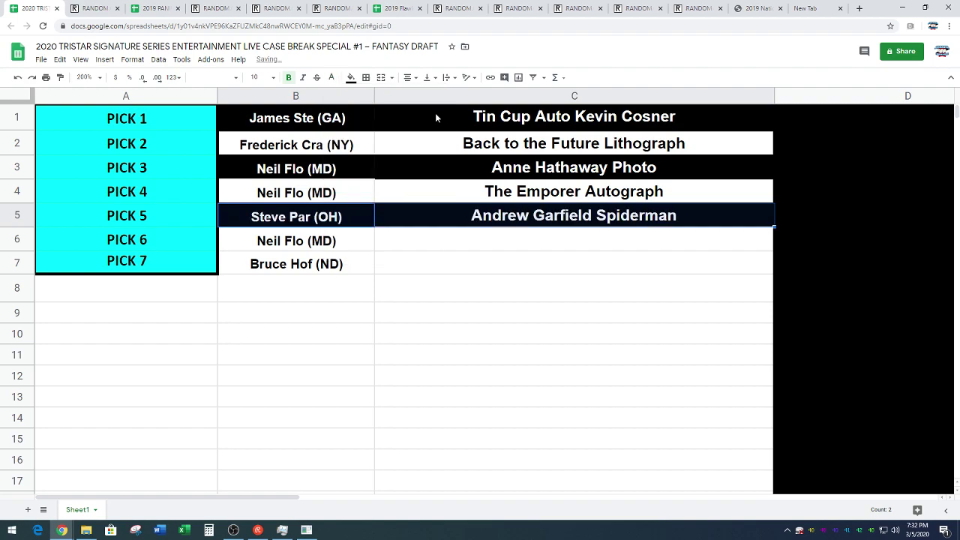
click(483, 293)
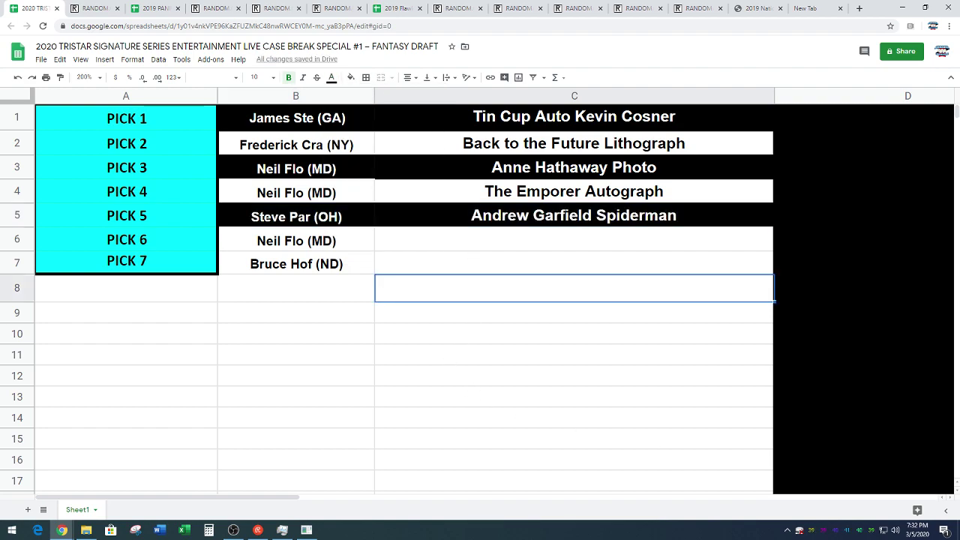
- Move "Jim Peterik Auto" from the HITS list to cell C6 for PICK 6
scroll(499, 310, down, 5)
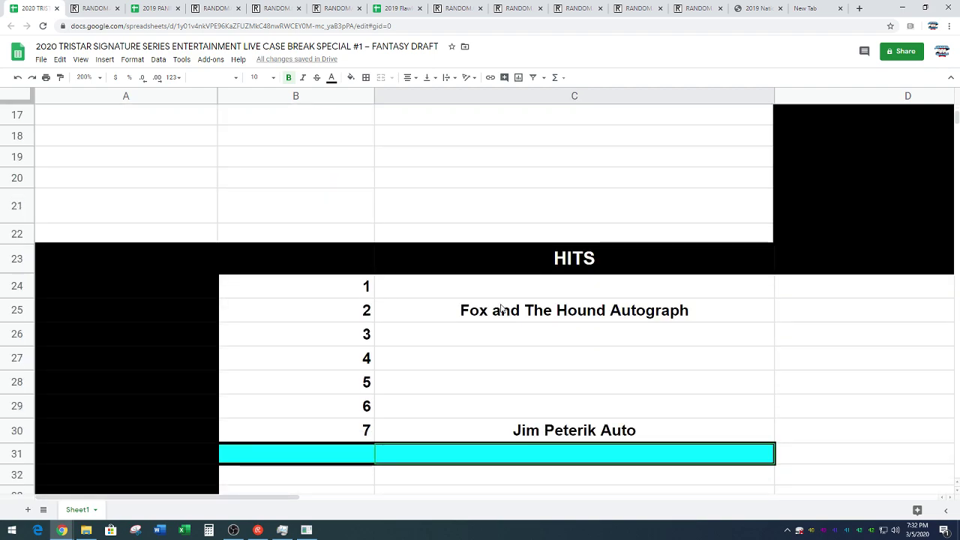
scroll(713, 396, down, 2)
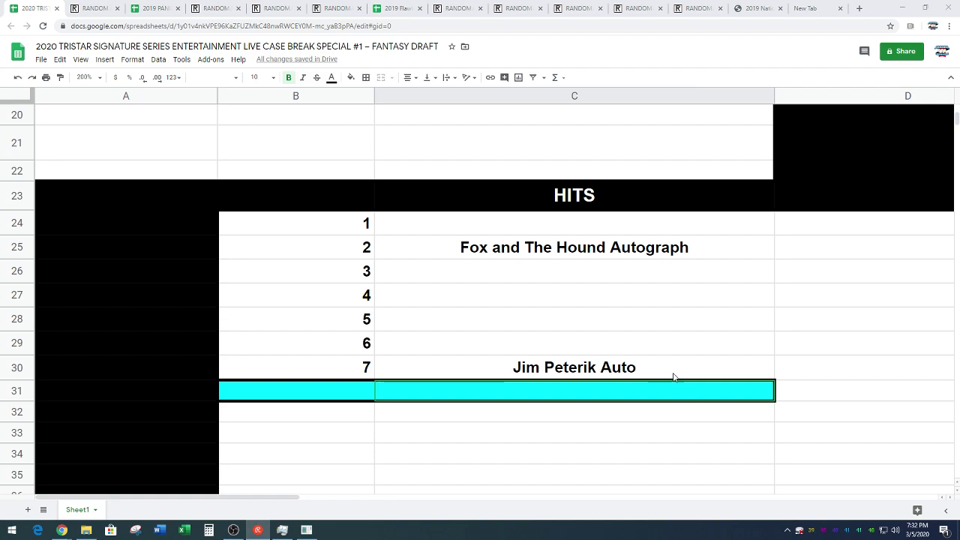
click(552, 365)
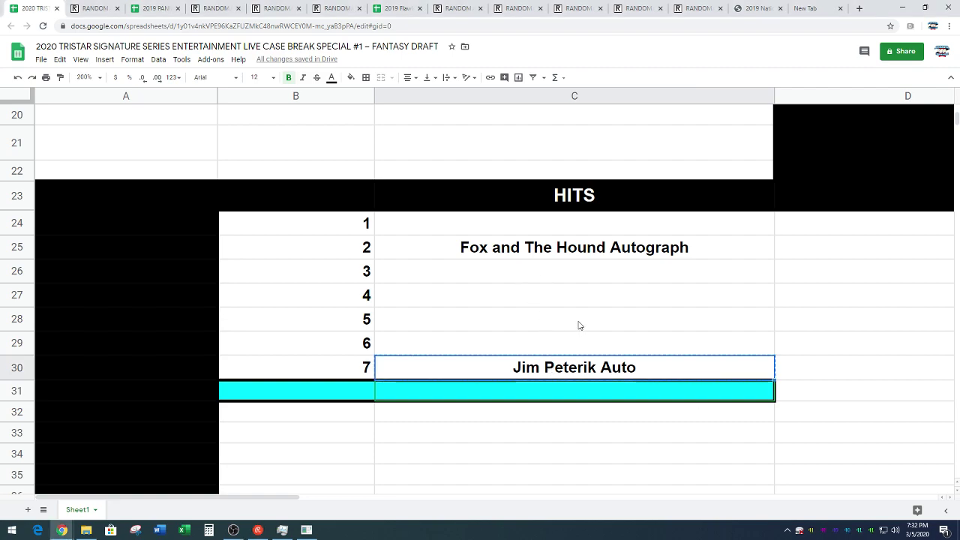
scroll(463, 330, up, 6)
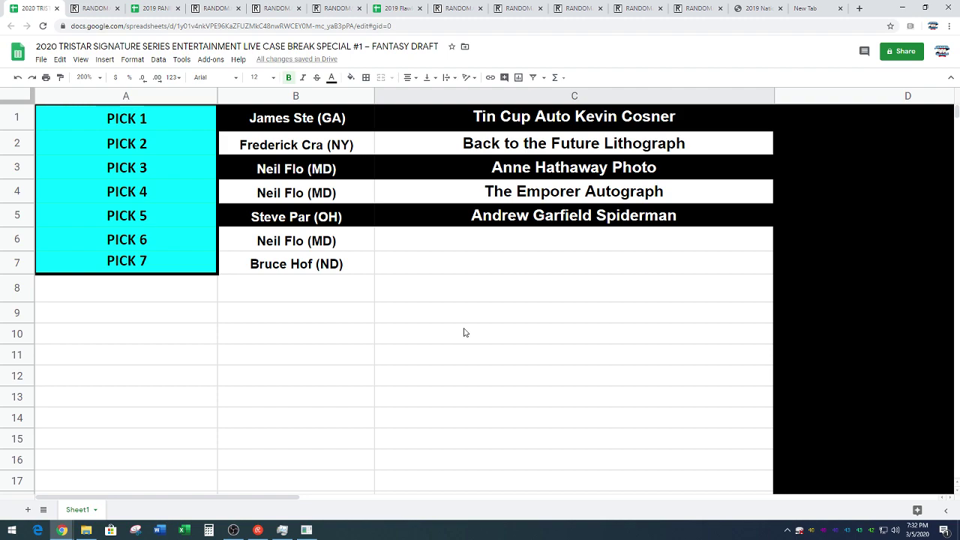
click(491, 249)
key(ctrl+v)
- Move "Fox and The Hound Autograph" from the HITS list to cell C7 for PICK 7
scroll(505, 321, down, 6)
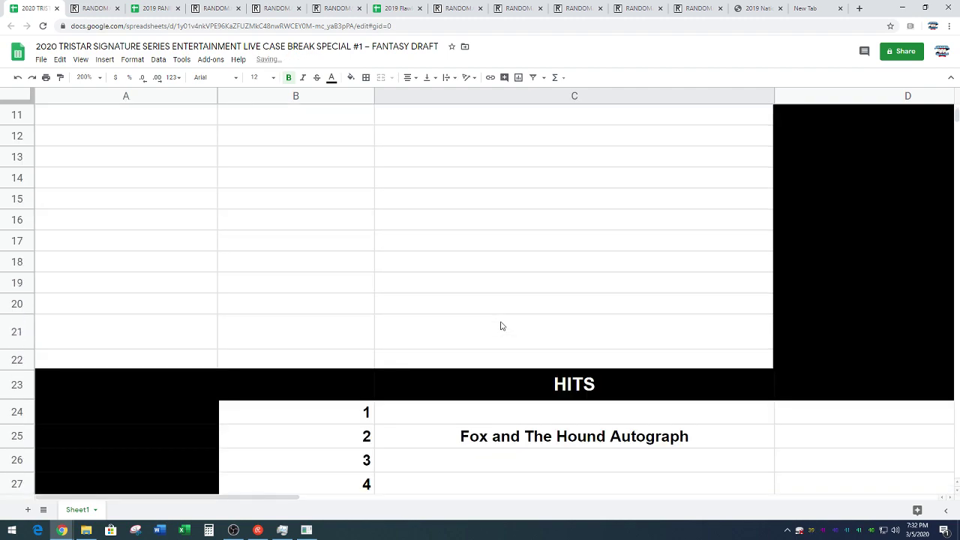
click(529, 278)
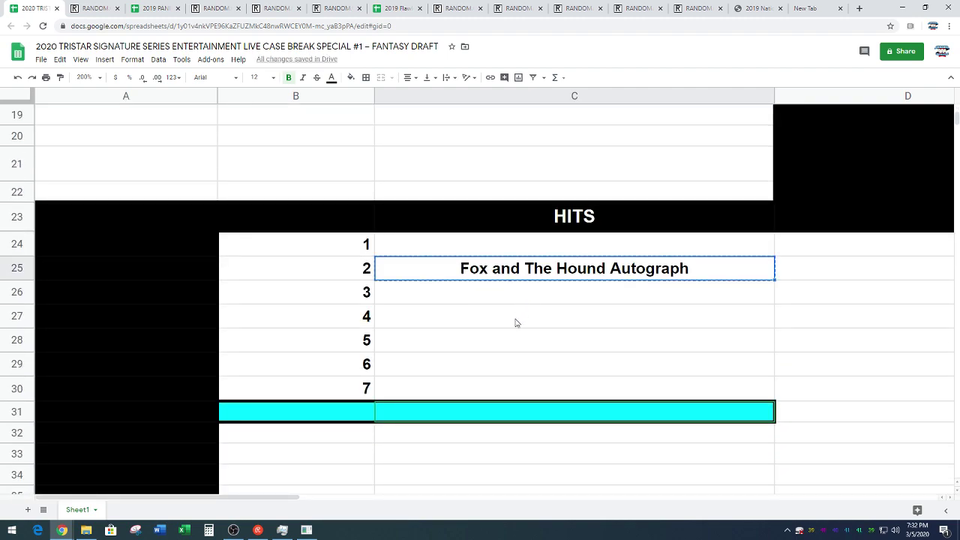
scroll(501, 334, up, 6)
click(539, 270)
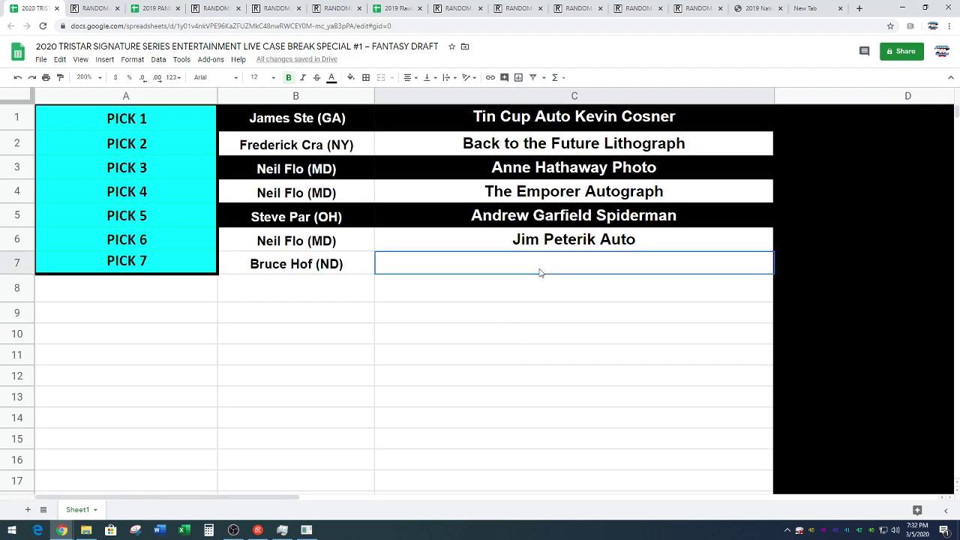
key(ctrl+v)
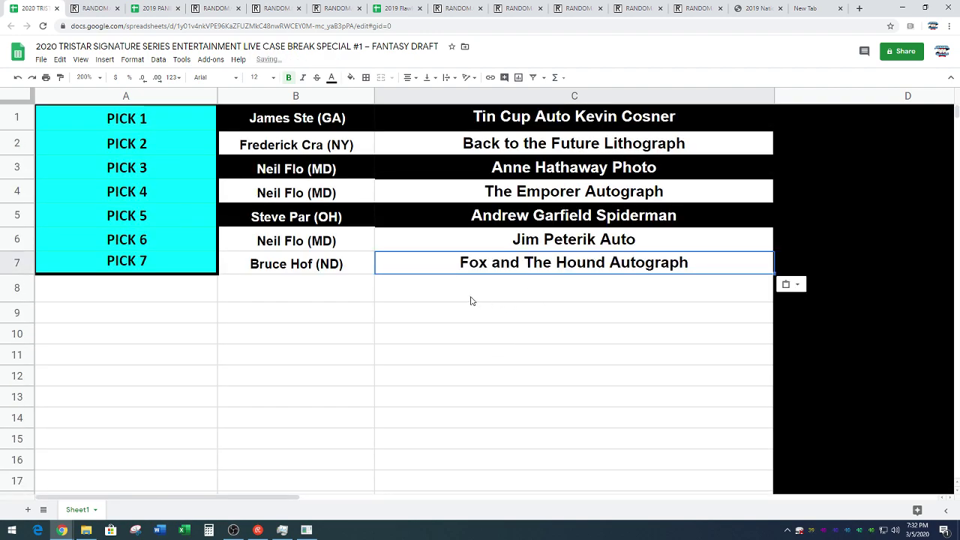
- Format the PICK 7 cells B7:C7 with a black fill and white text
drag(364, 274, 396, 276)
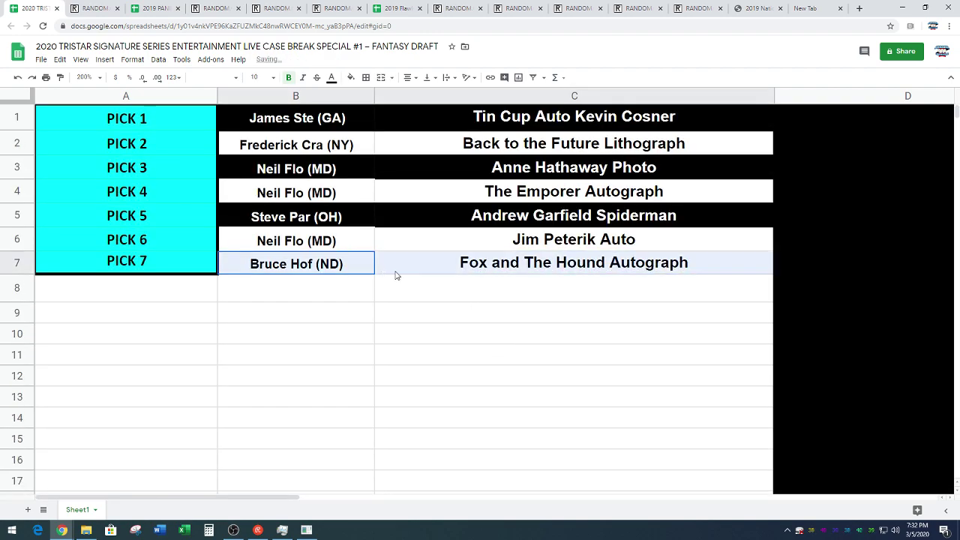
click(350, 78)
click(354, 113)
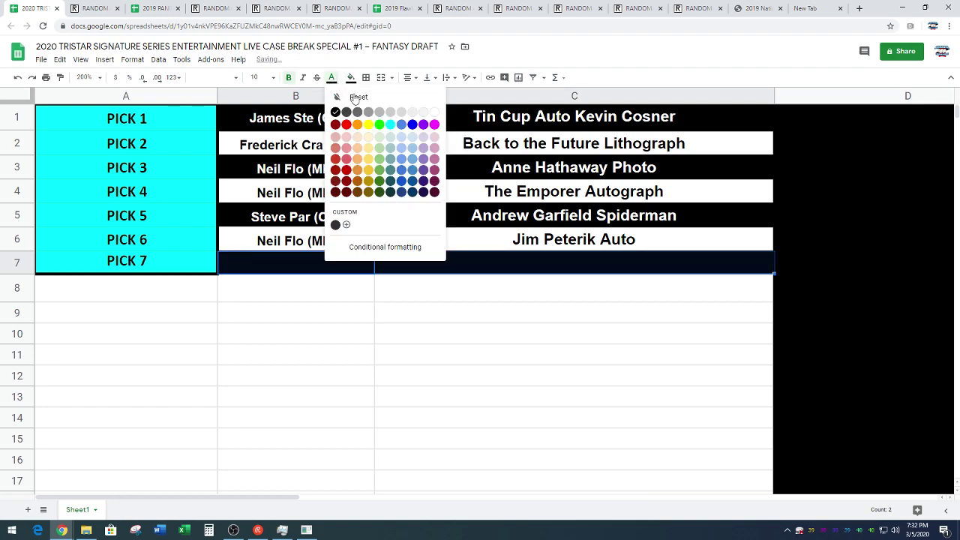
click(331, 77)
click(434, 113)
click(527, 400)
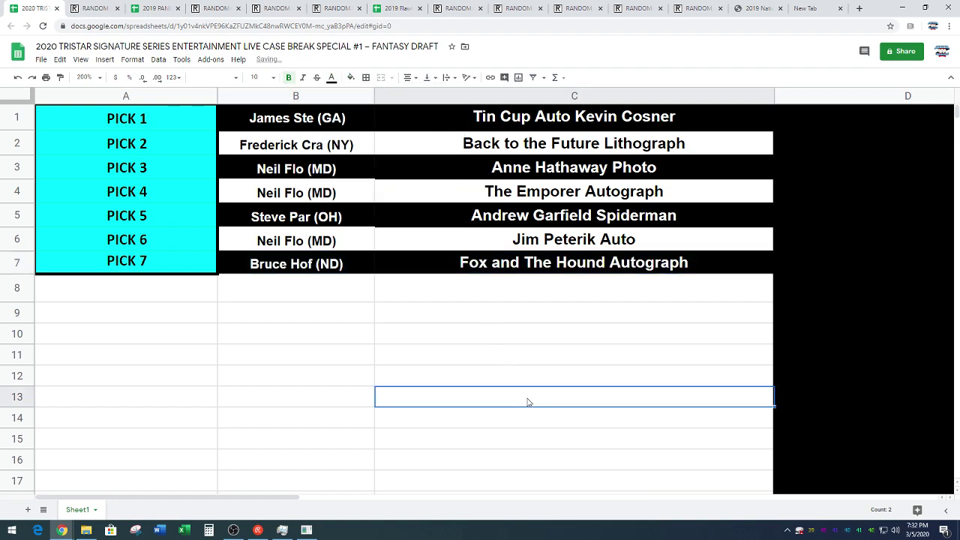
- Apply outer borders around the black-filled rows B5:C5, B3:C3 and B7:C7
drag(360, 216, 384, 216)
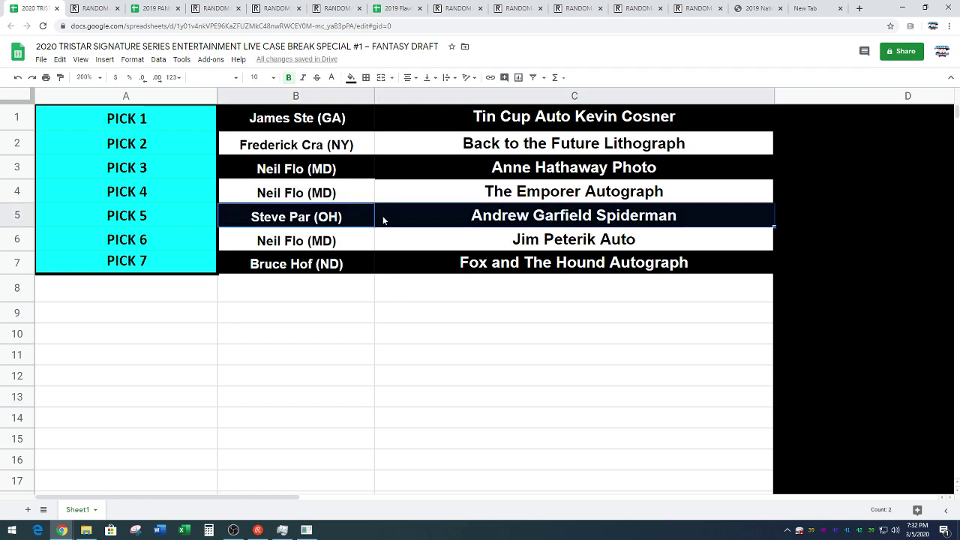
click(365, 77)
click(395, 99)
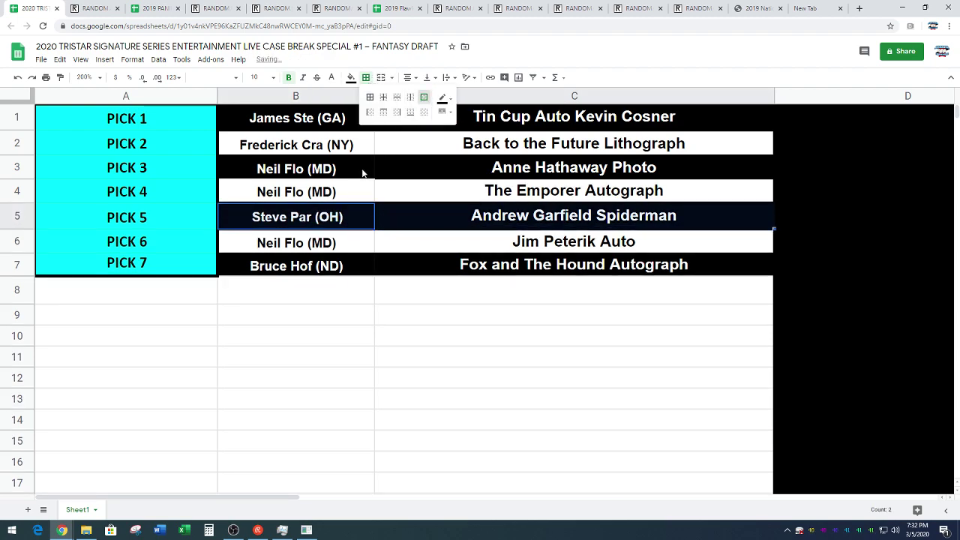
drag(363, 171, 386, 178)
click(366, 78)
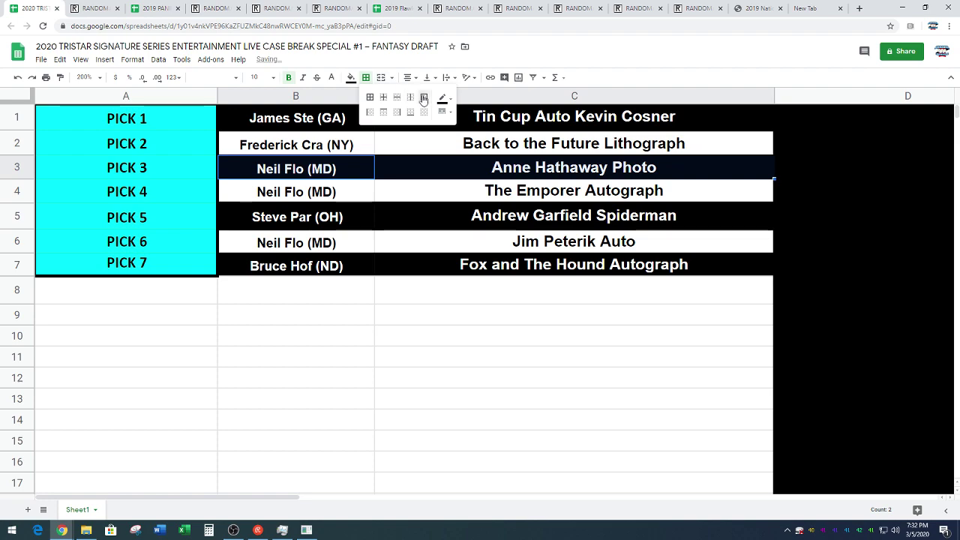
click(412, 99)
drag(345, 269, 398, 273)
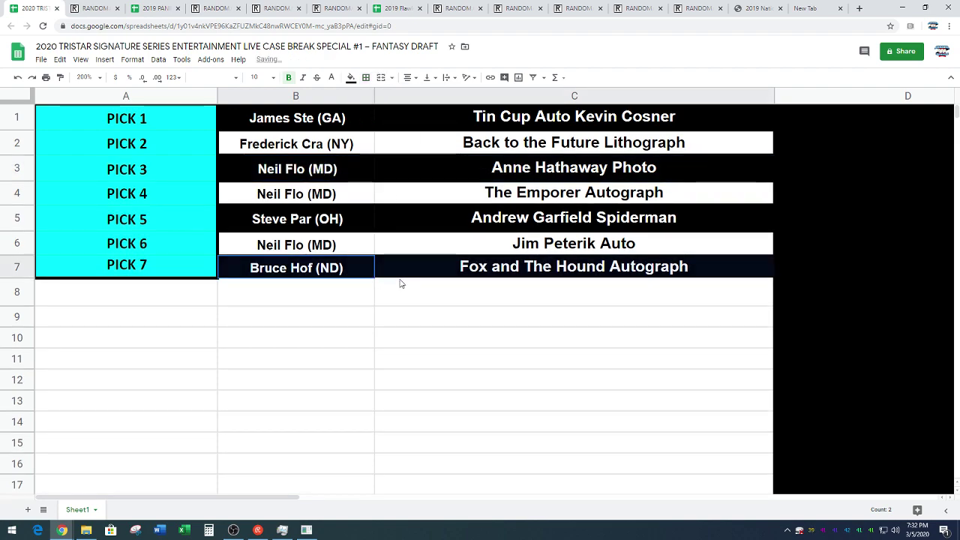
click(365, 77)
click(424, 99)
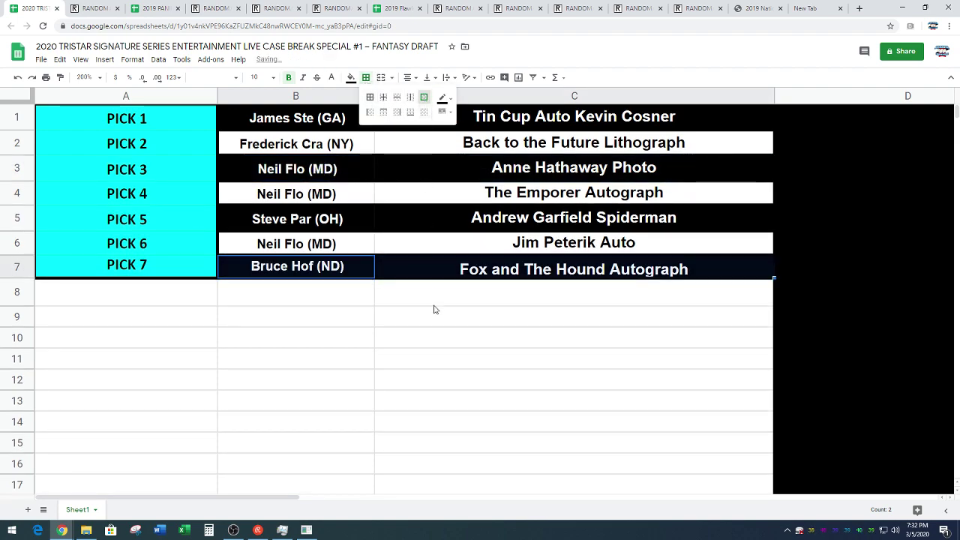
click(434, 357)
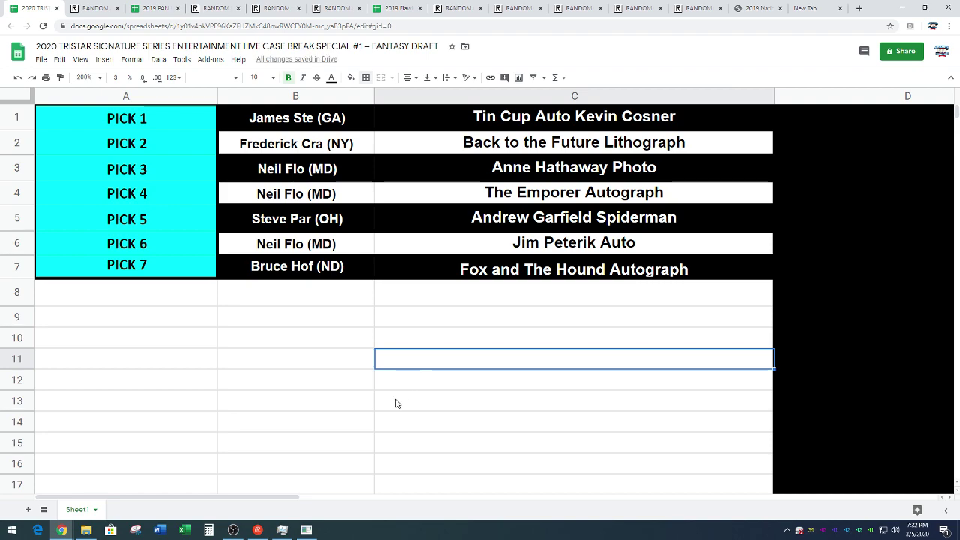